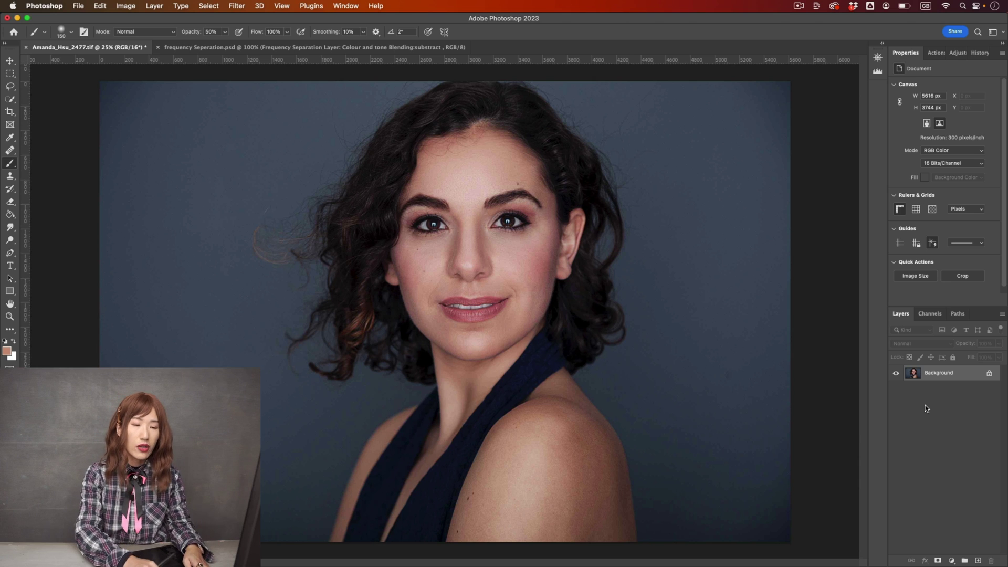
# - Duplicate the Background layer twice, then make one extra copy of the top duplicate and undo that copy
pyautogui.press('super+j')
pyautogui.press('super+j')
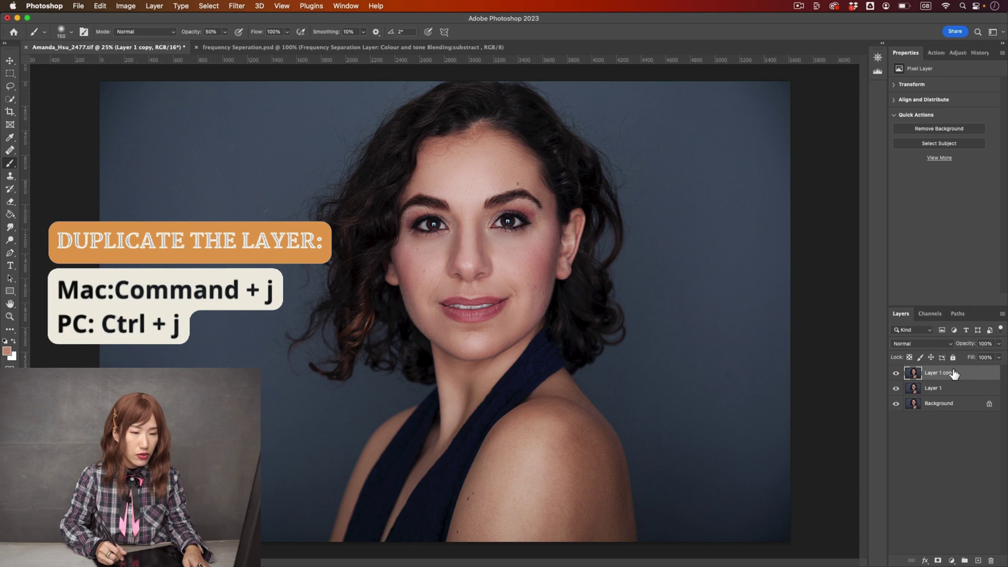
pyautogui.moveTo(956, 374); pyautogui.dragTo(977, 560)
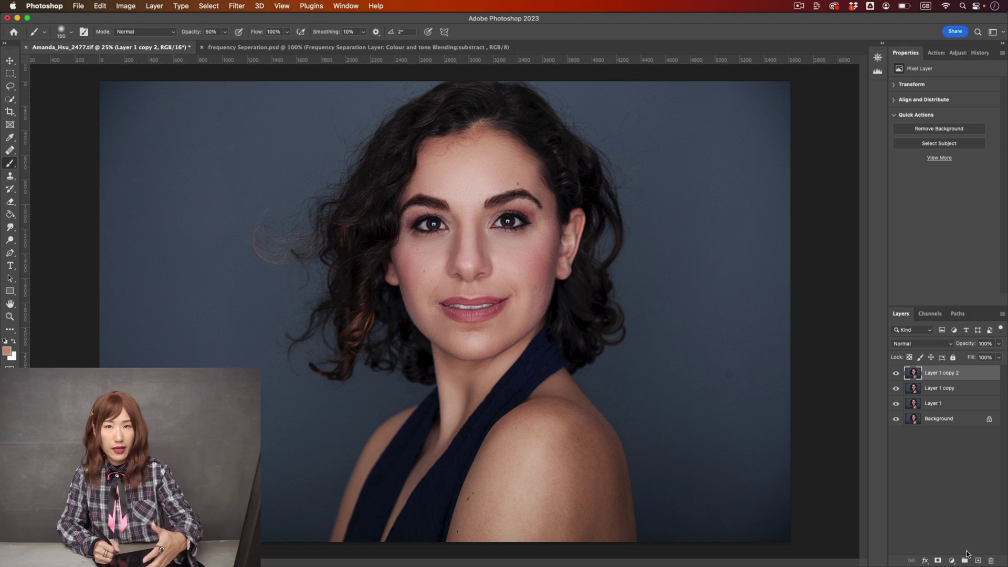
pyautogui.press('super+z')
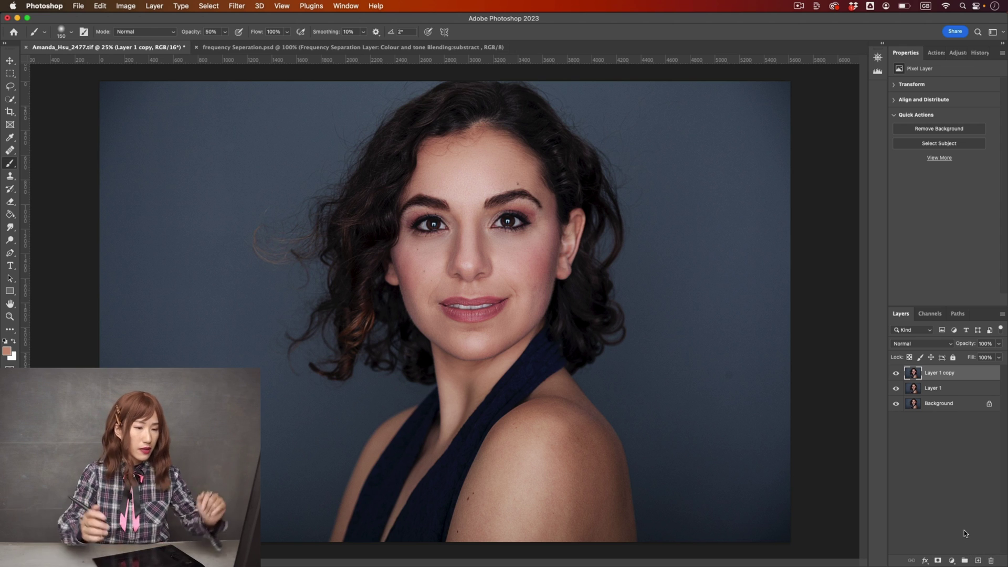
# - Rename the lower duplicate layer "color and tone" and the upper duplicate layer "texture"
pyautogui.click(945, 393)
pyautogui.doubleClick(943, 389)
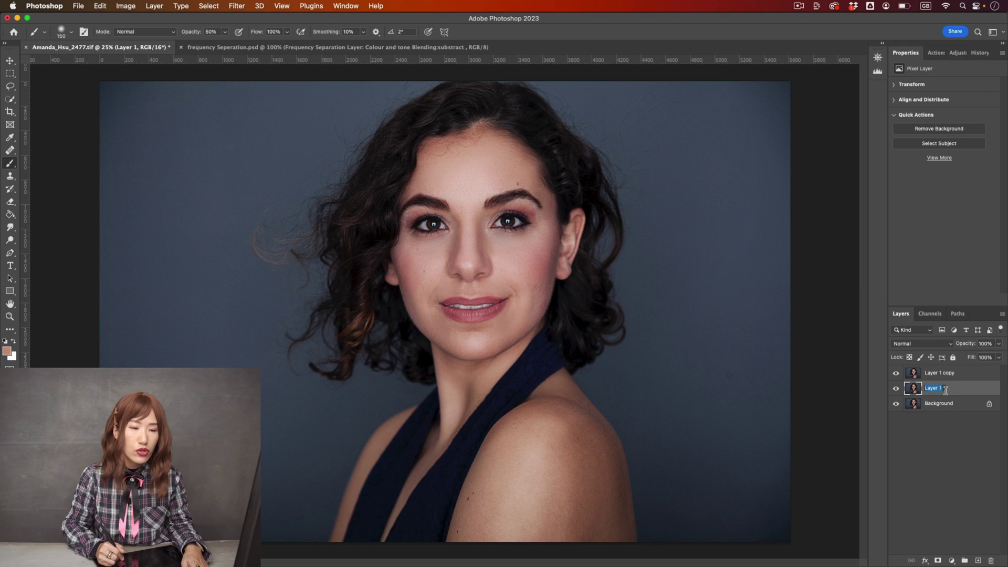
pyautogui.write('color and tone')
pyautogui.press('Return')
pyautogui.doubleClick(927, 374)
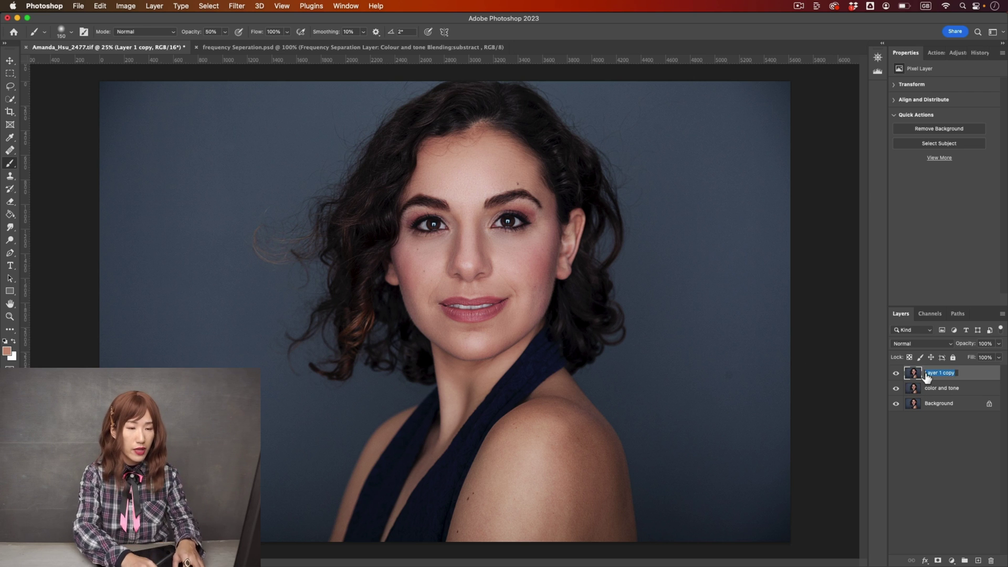
pyautogui.write('texture')
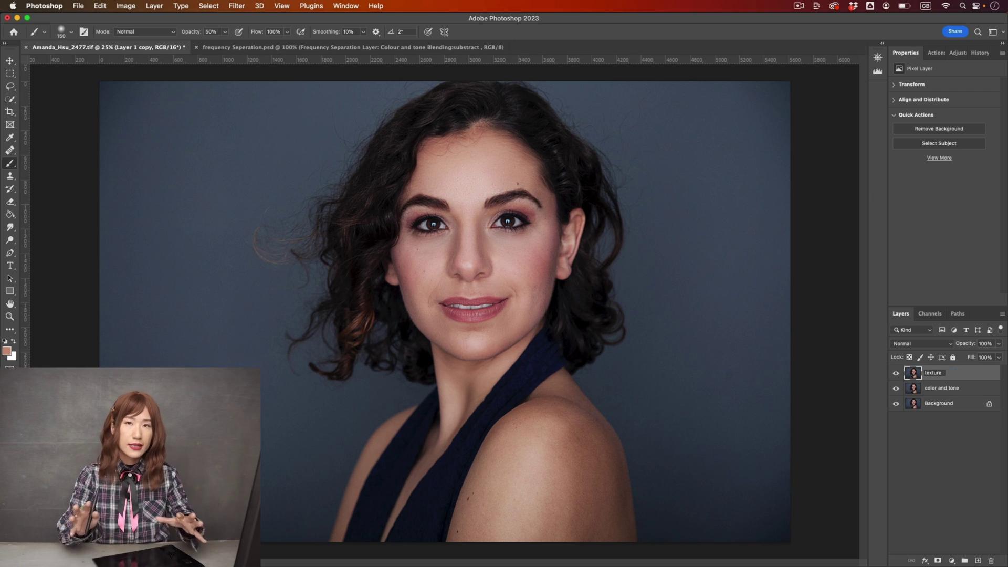
pyautogui.press('Return')
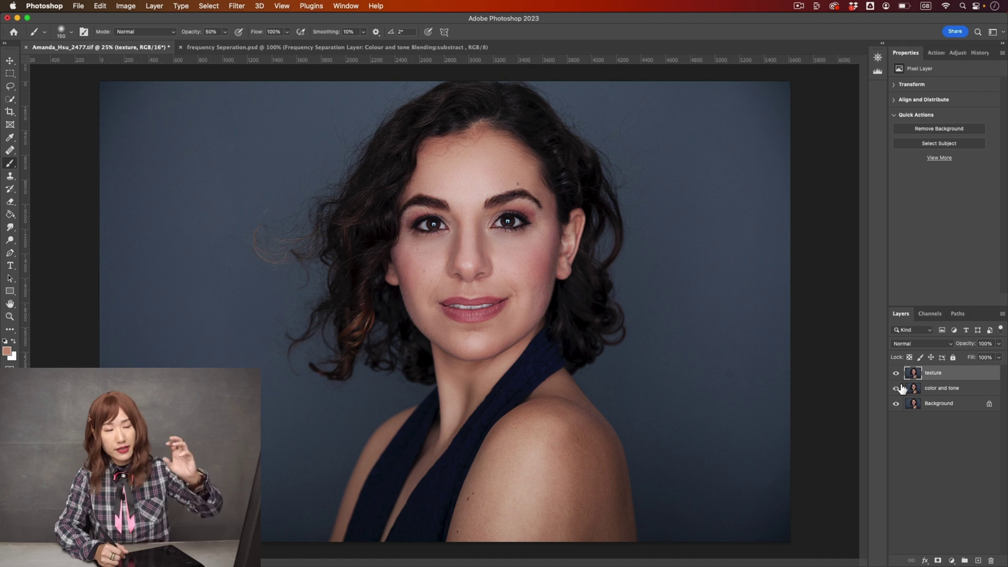
# - Hide the texture layer and make the color and tone layer active
pyautogui.click(952, 389)
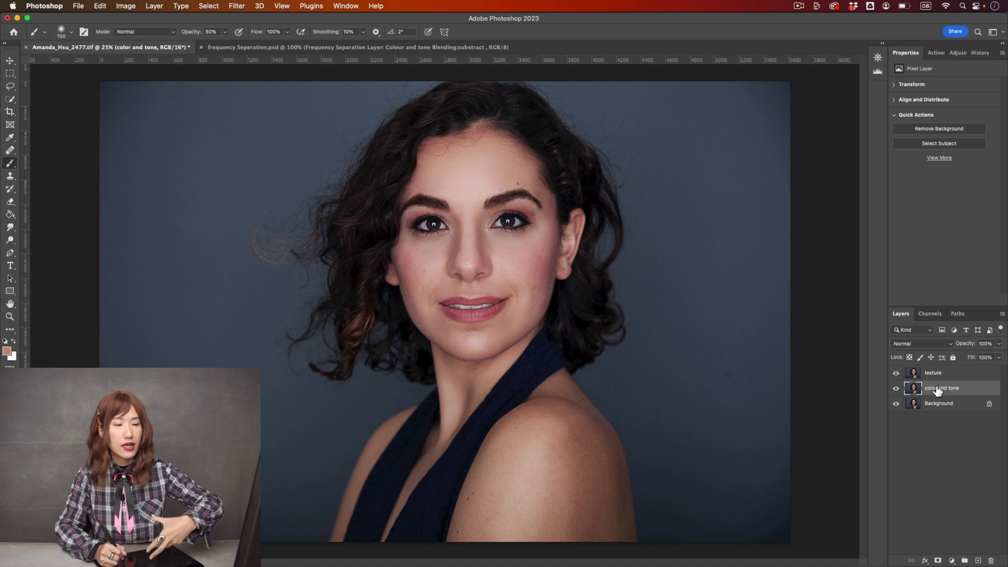
pyautogui.click(957, 375)
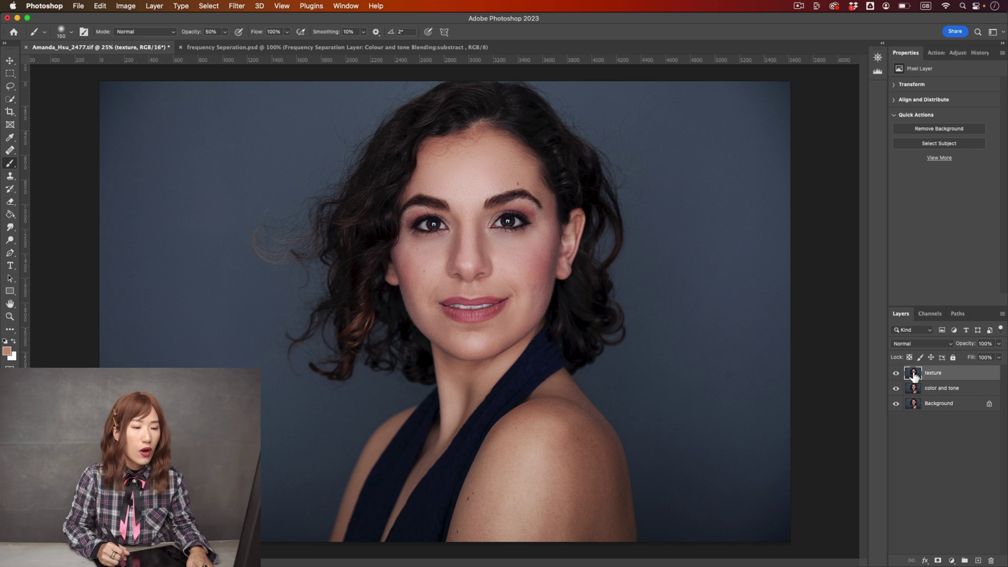
pyautogui.click(897, 374)
pyautogui.click(947, 390)
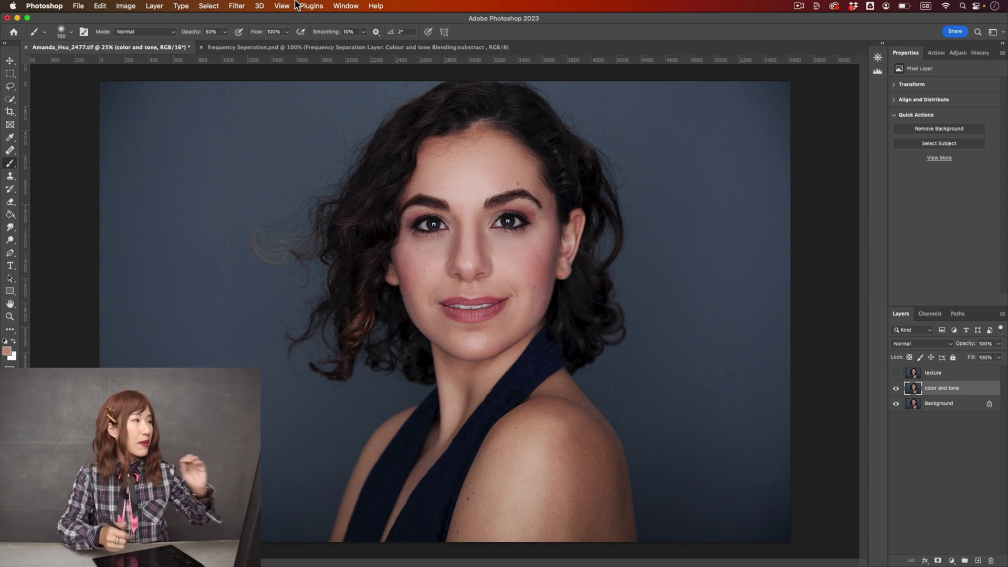
# - Open the Dust & Scratches noise filter for the color and tone layer and move its dialog off the centre of the face
pyautogui.click(236, 6)
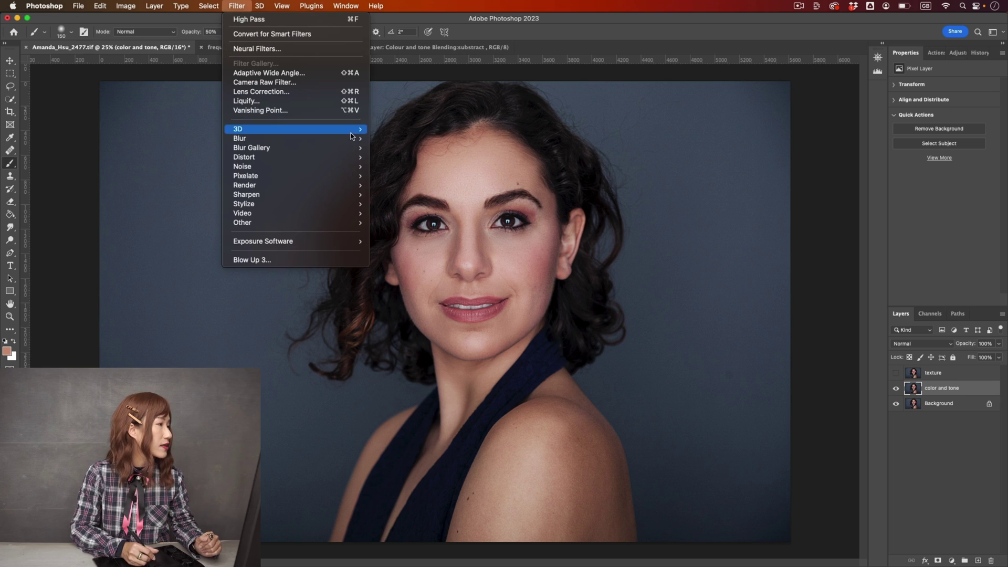
pyautogui.moveTo(356, 169)
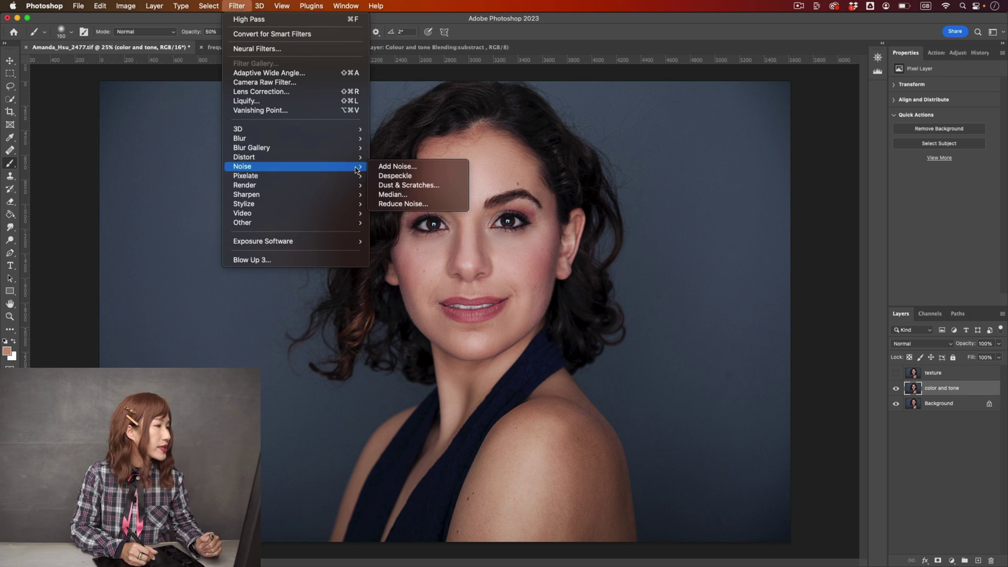
pyautogui.click(423, 187)
pyautogui.moveTo(666, 159); pyautogui.dragTo(639, 151)
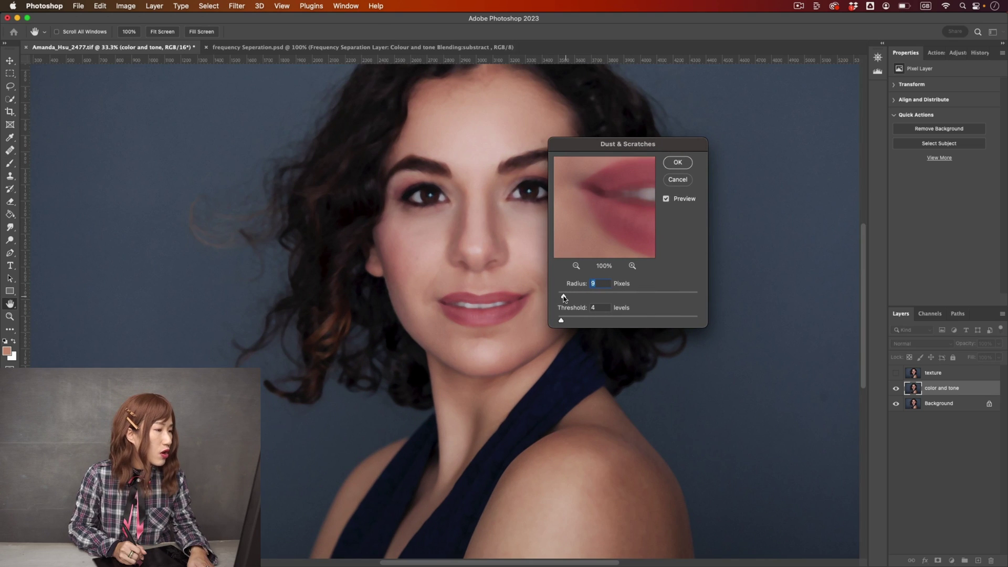
# - Try a Dust & Scratches radius of 14 pixels with a threshold of 4 levels, and raise the radius to 86 pixels
pyautogui.moveTo(565, 297); pyautogui.dragTo(576, 293)
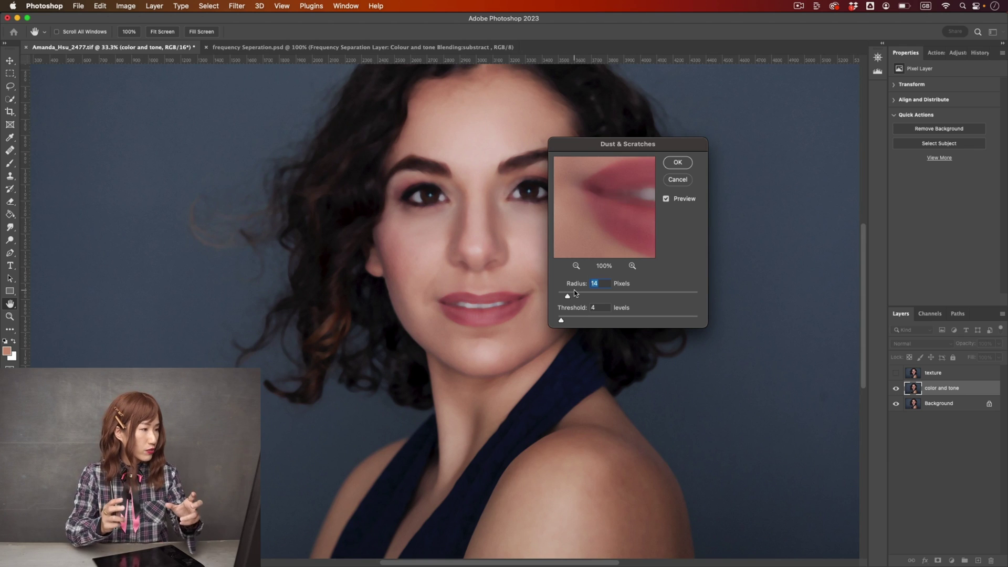
pyautogui.moveTo(569, 297); pyautogui.dragTo(565, 298)
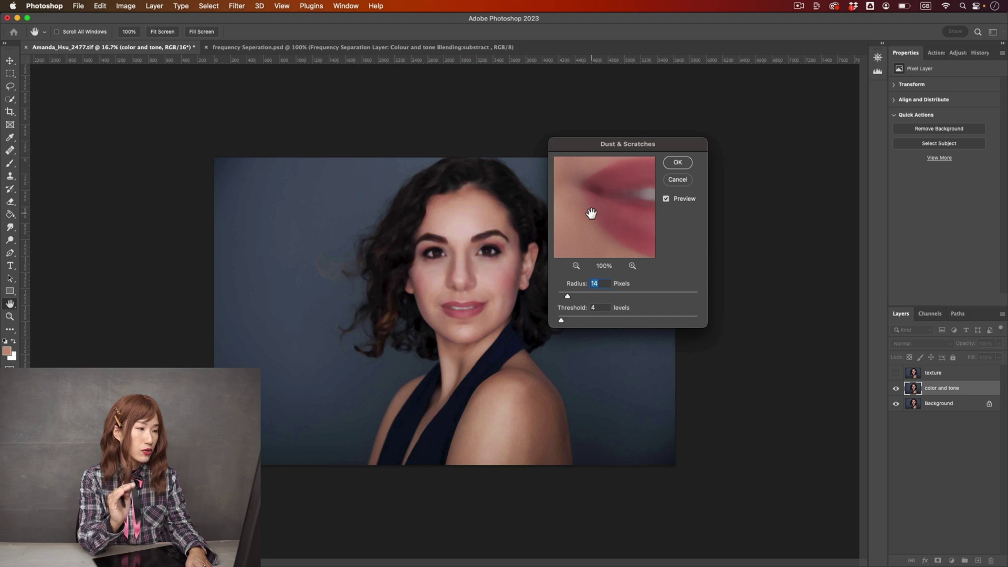
pyautogui.moveTo(567, 296); pyautogui.dragTo(623, 298)
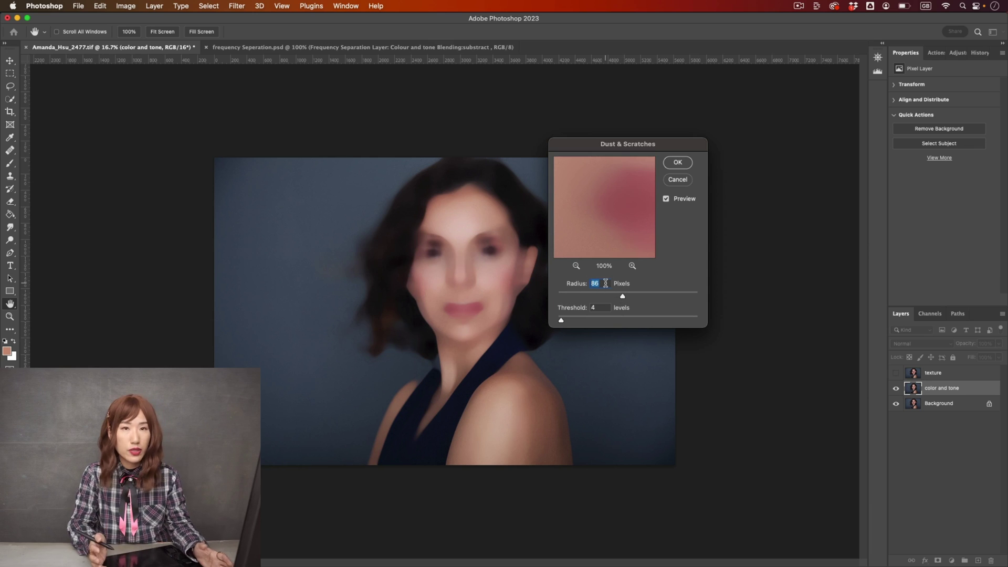
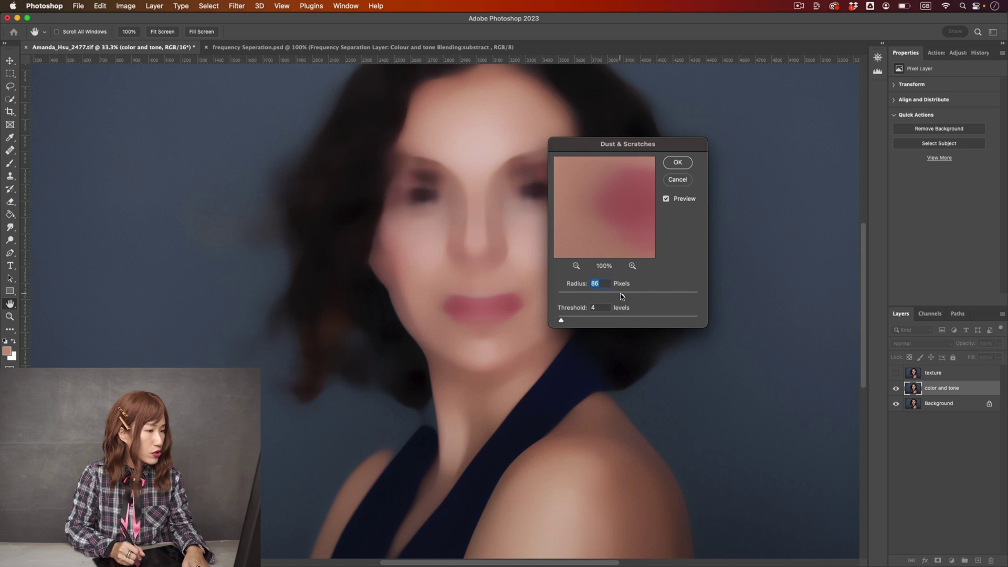
# - Apply Dust & Scratches to the color and tone layer with a radius of 12 pixels and a threshold of 0 levels
pyautogui.moveTo(602, 298); pyautogui.dragTo(570, 287)
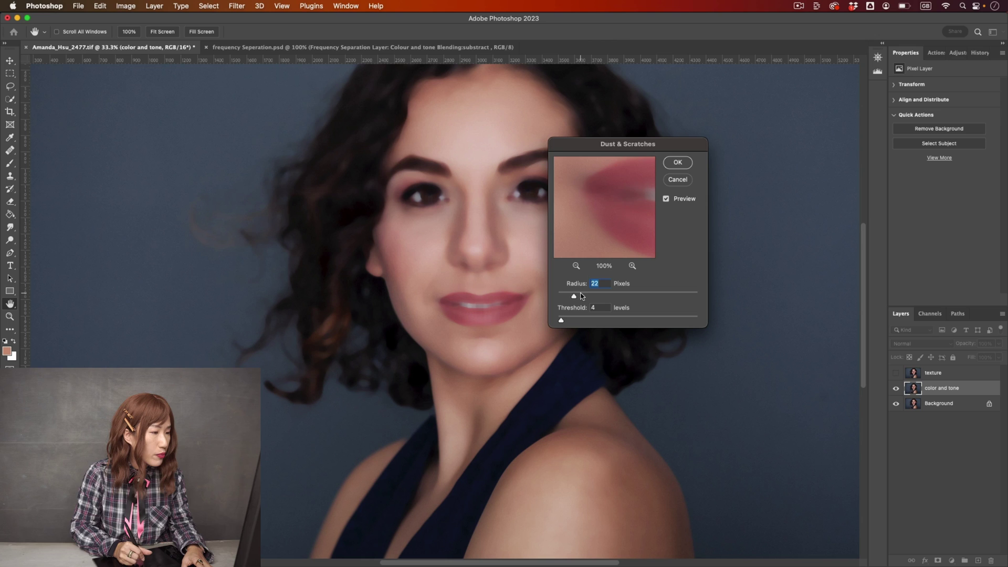
pyautogui.moveTo(572, 297); pyautogui.dragTo(567, 298)
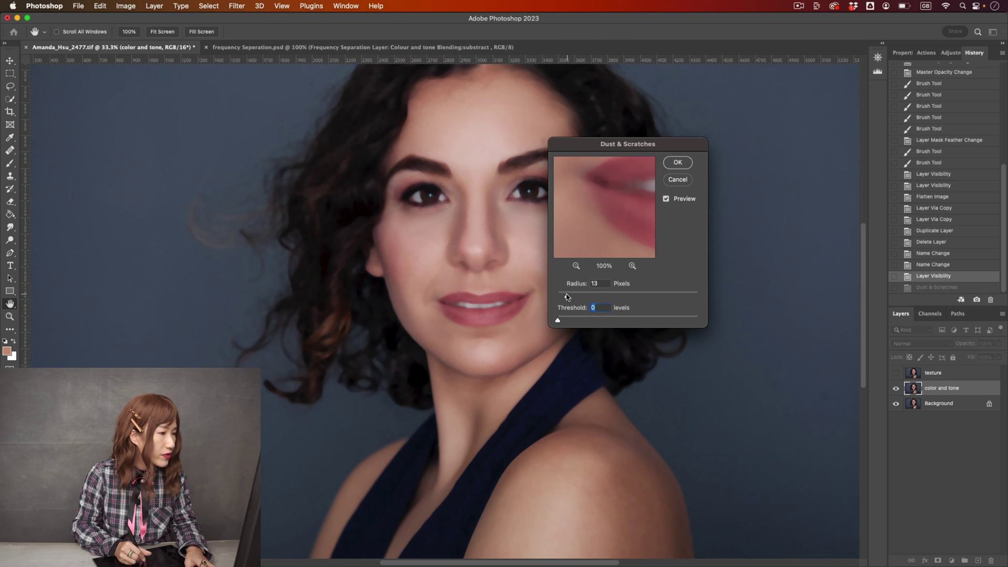
pyautogui.click(567, 297)
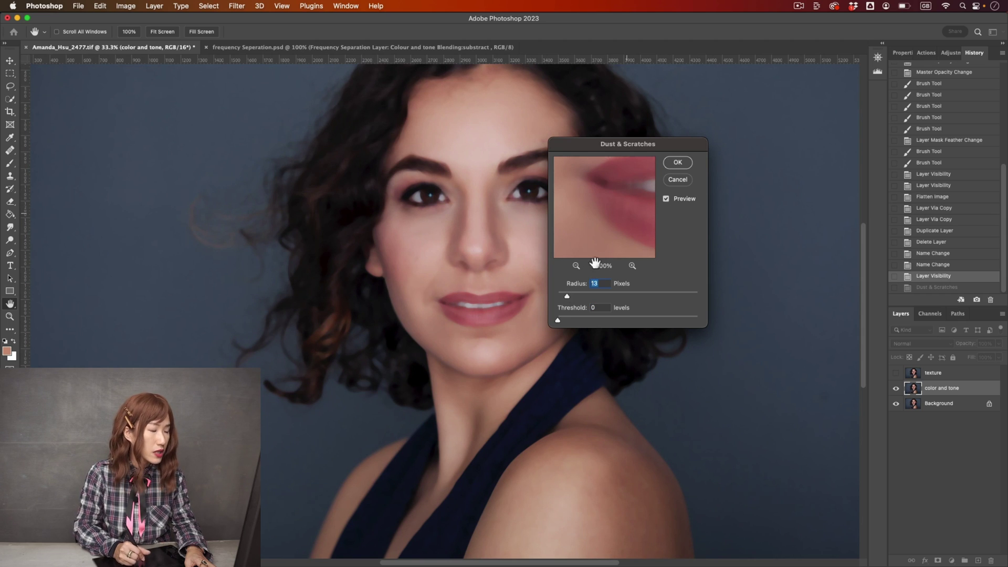
pyautogui.write('12')
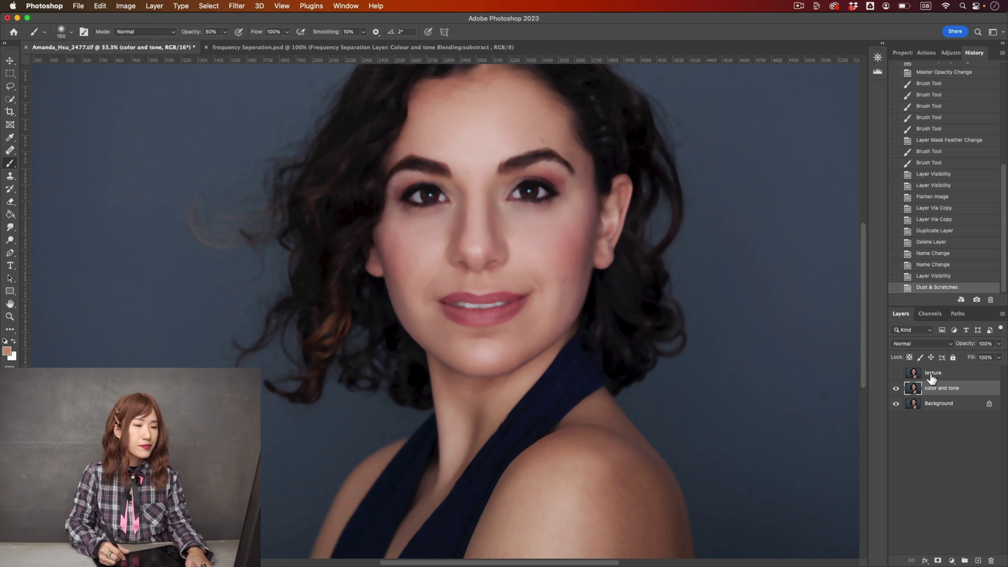
# - Check the smoothed skin up close, and make the texture layer active and visible again
pyautogui.press('super+plus')
pyautogui.press('super+plus')
pyautogui.press('super+plus')
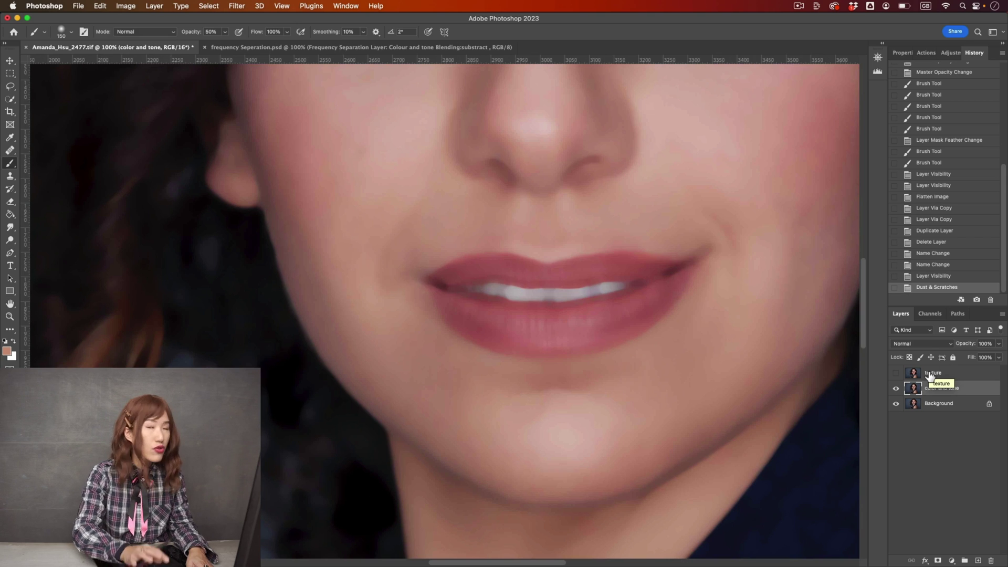
pyautogui.press('super+minus')
pyautogui.press('super+minus')
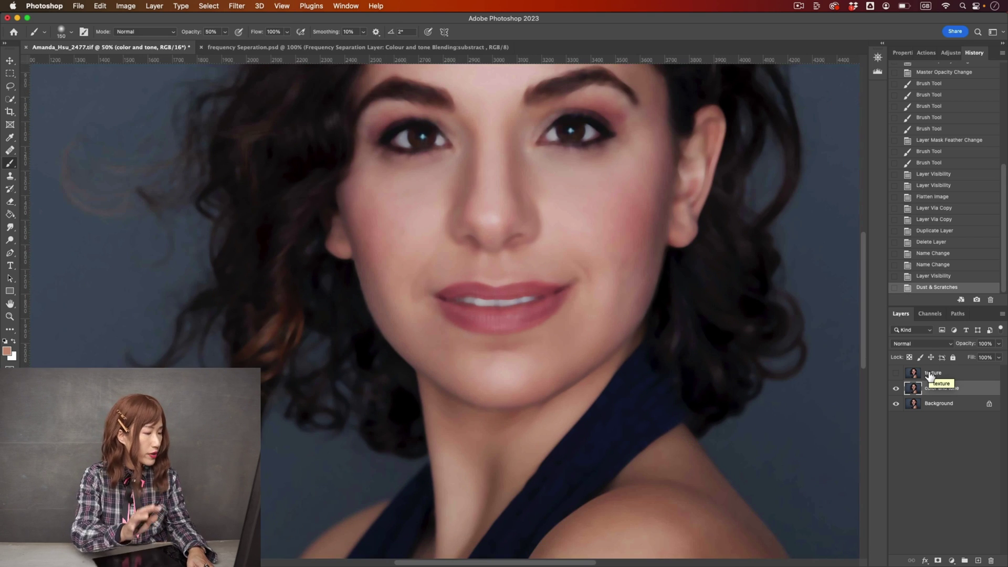
pyautogui.press('super+minus')
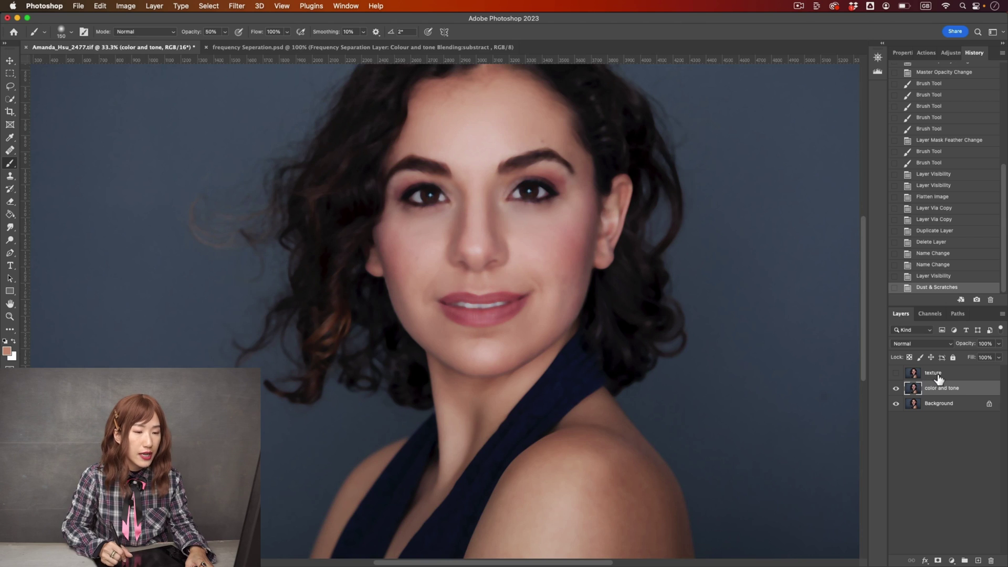
pyautogui.click(939, 377)
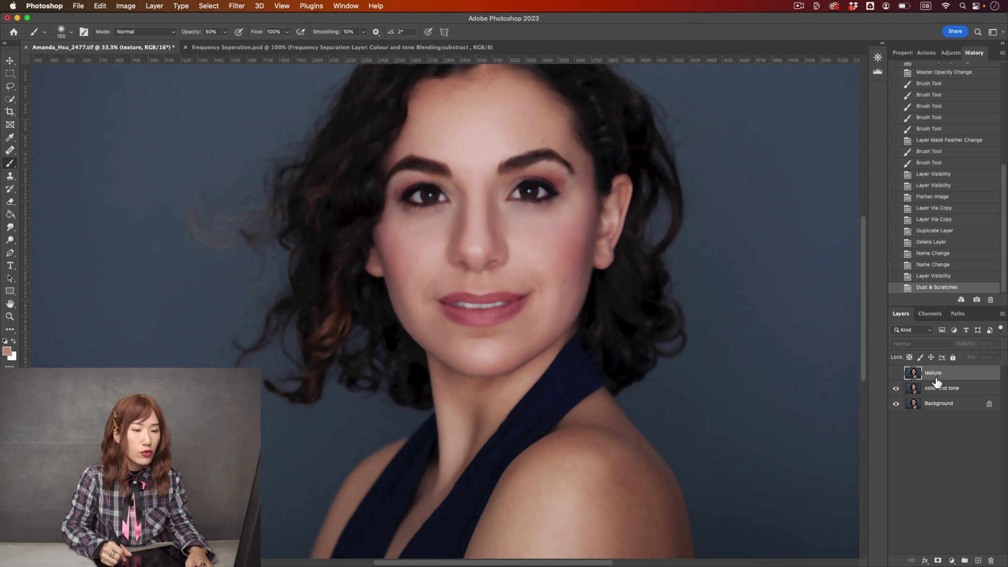
pyautogui.click(896, 373)
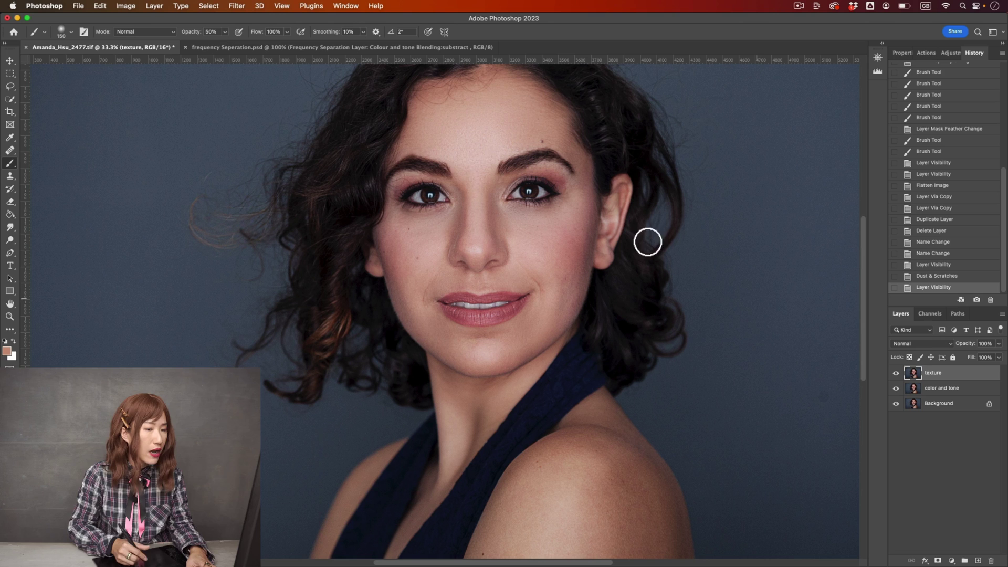
# - Open Apply Image for the texture layer and choose color and tone as the source layer
pyautogui.click(131, 6)
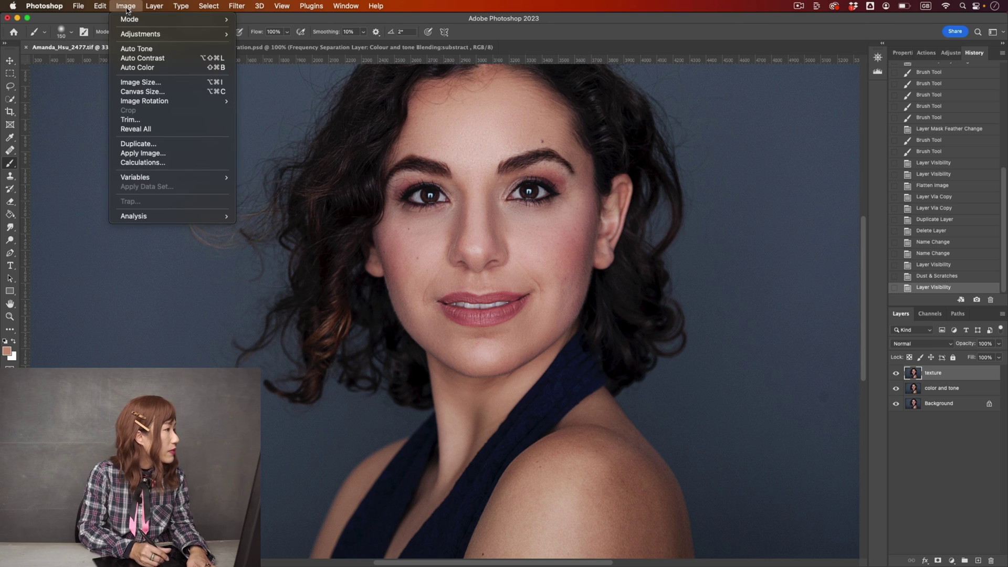
pyautogui.click(157, 153)
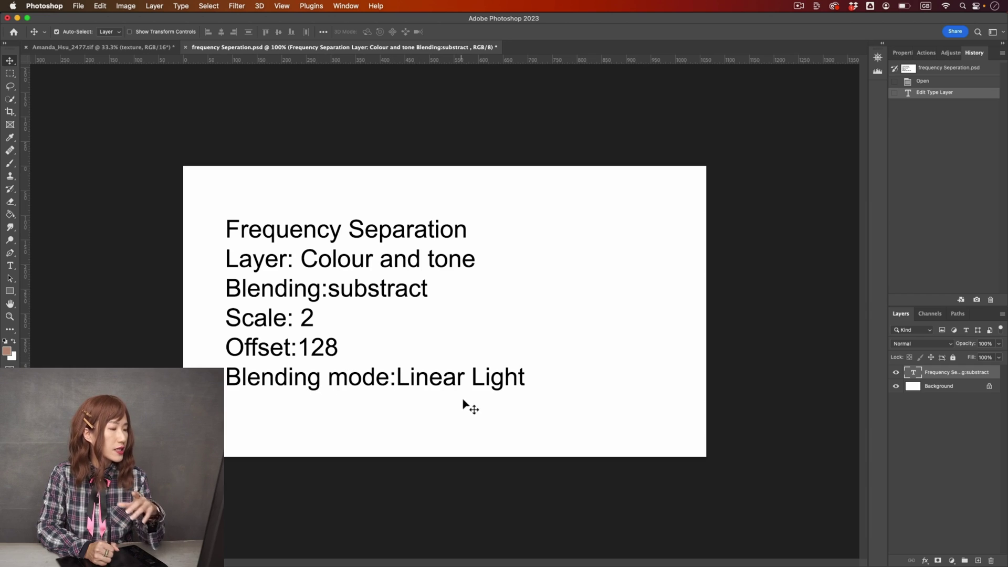
pyautogui.click(119, 49)
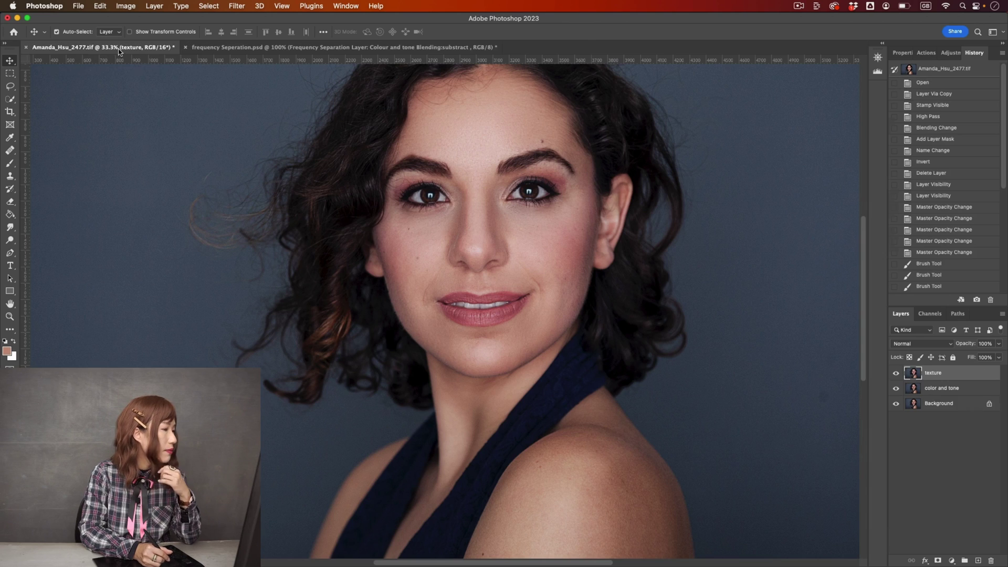
pyautogui.click(118, 4)
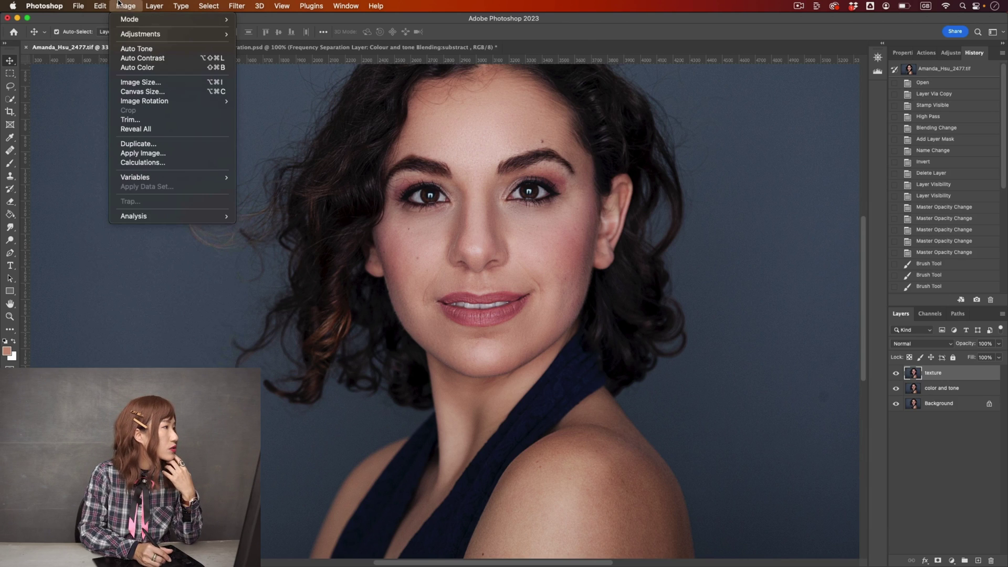
pyautogui.click(179, 153)
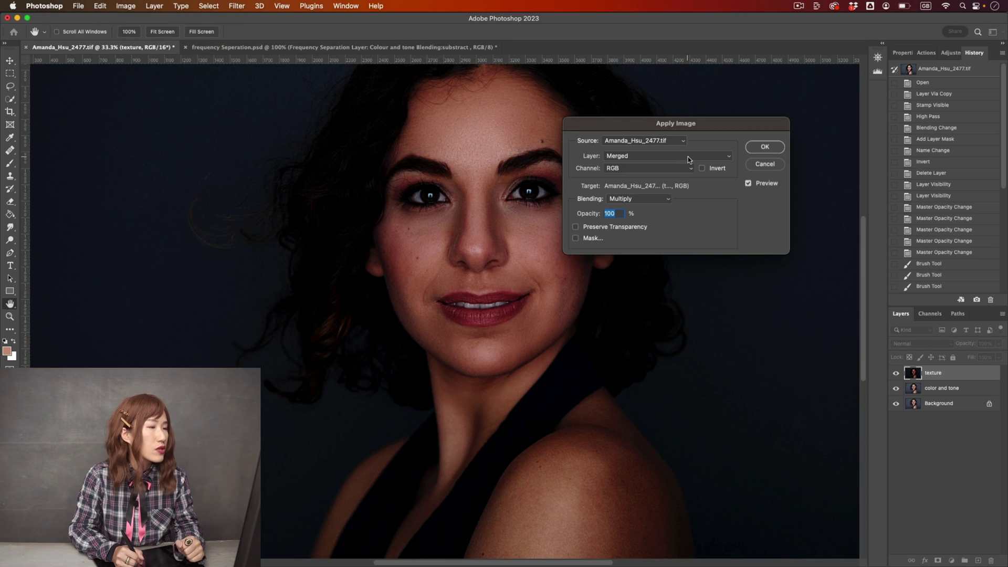
pyautogui.click(692, 159)
pyautogui.click(693, 182)
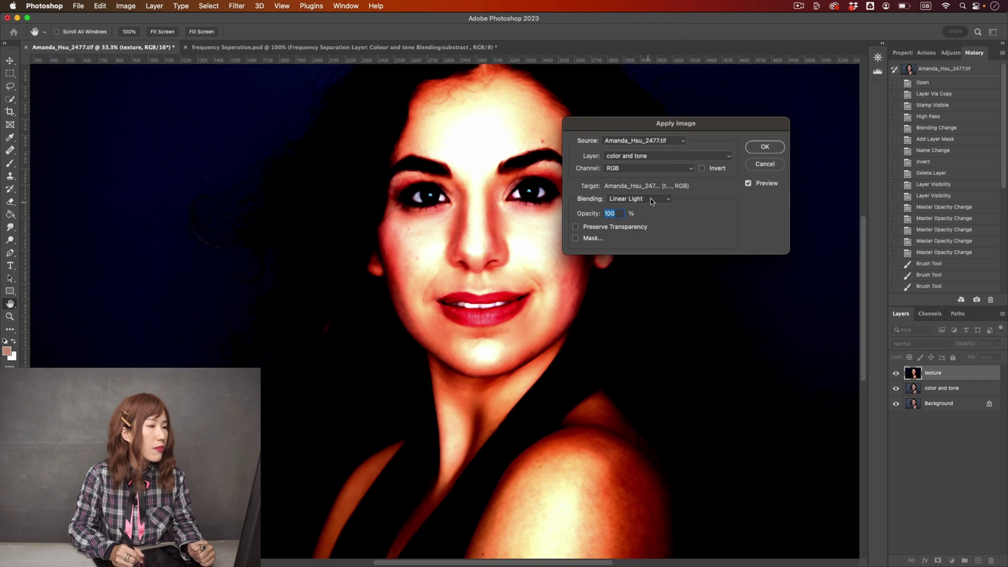
# - Apply the source image to the texture layer with Subtract blending, 100% opacity, scale 2 and offset 128
pyautogui.click(651, 200)
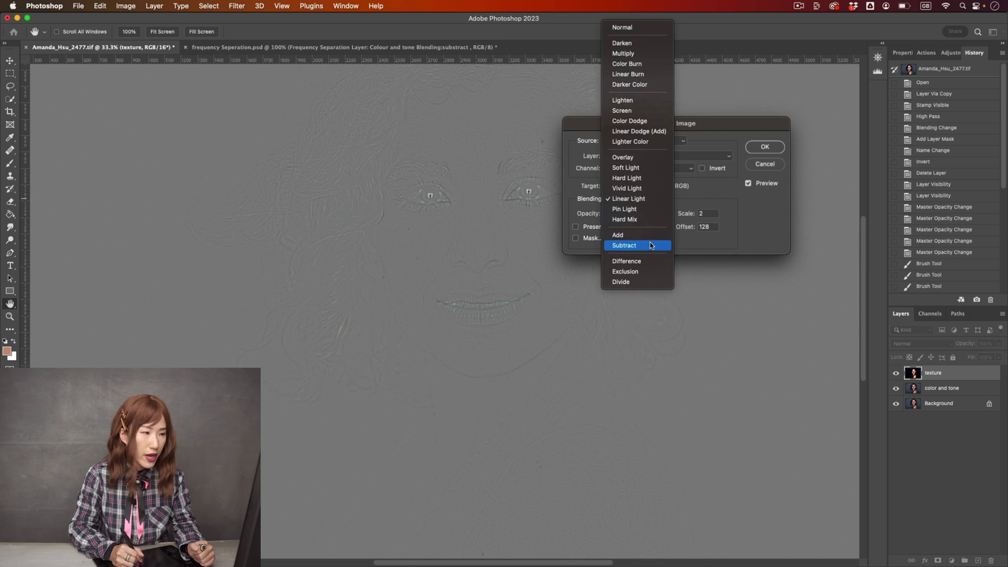
pyautogui.click(651, 245)
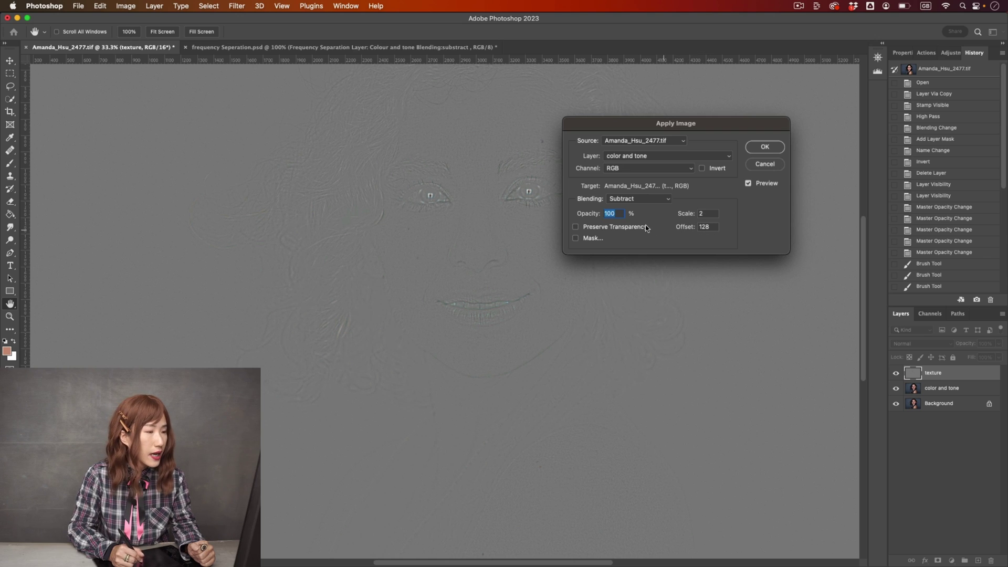
pyautogui.click(766, 149)
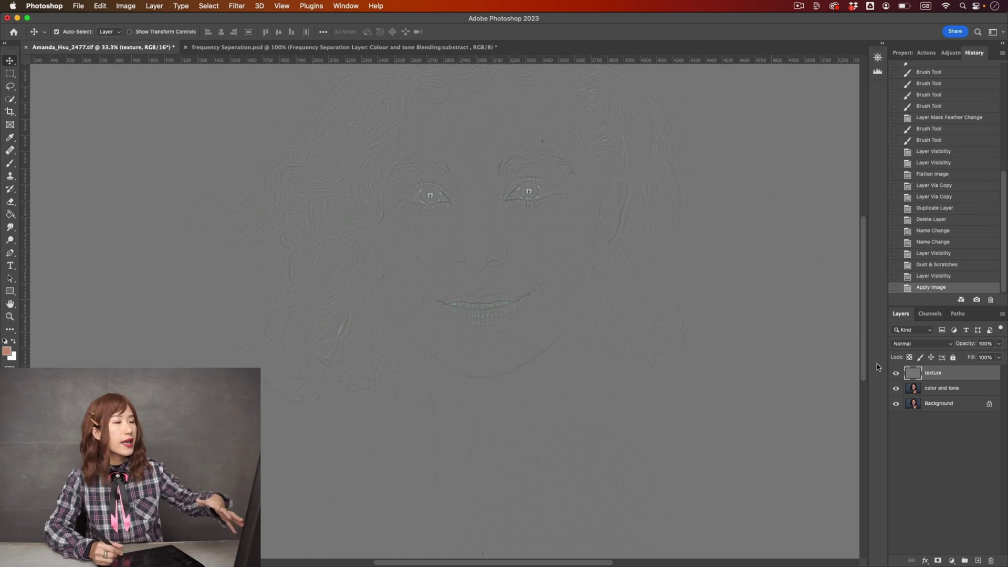
# - Set the texture layer's blend mode to Linear Light
pyautogui.click(952, 410)
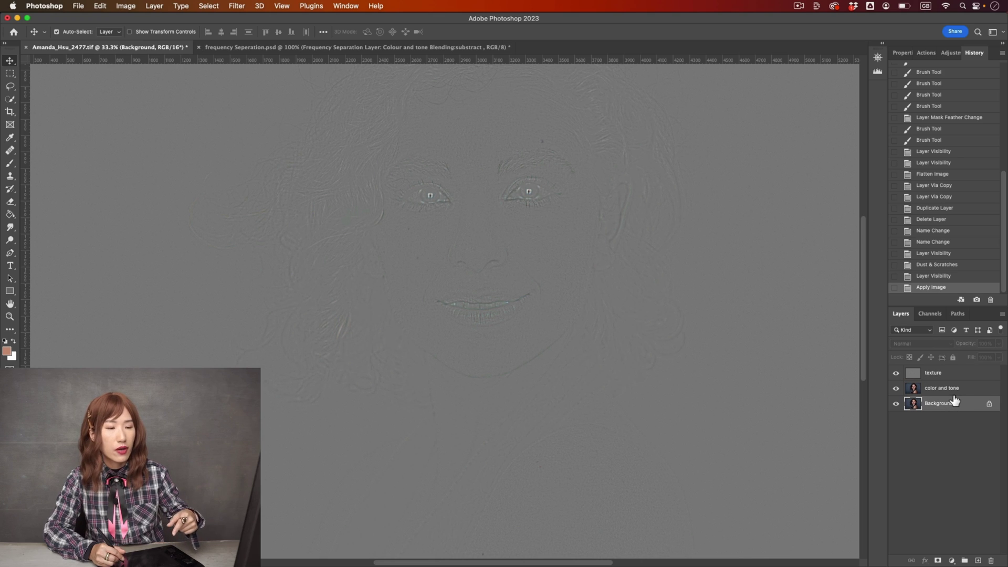
pyautogui.click(959, 394)
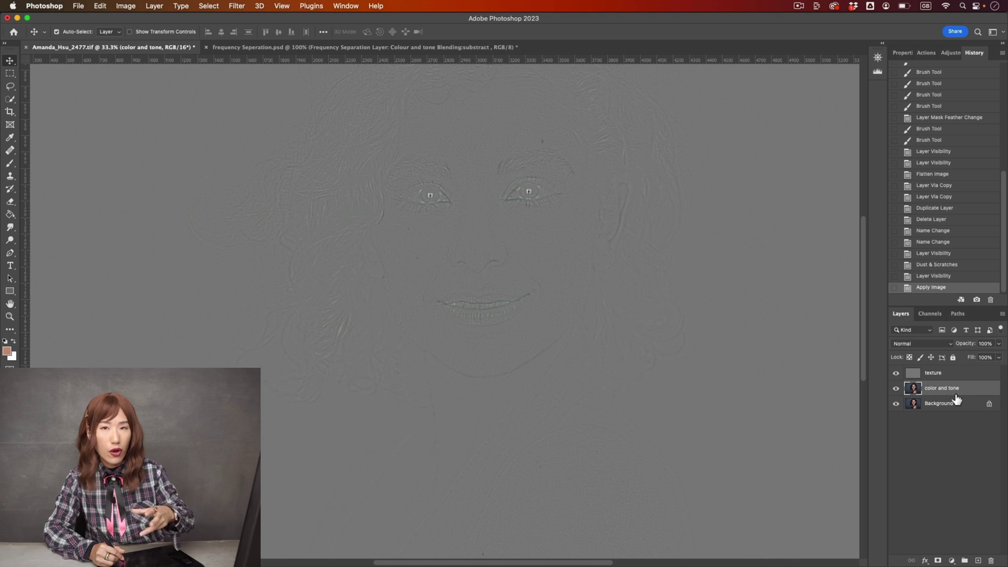
pyautogui.click(953, 375)
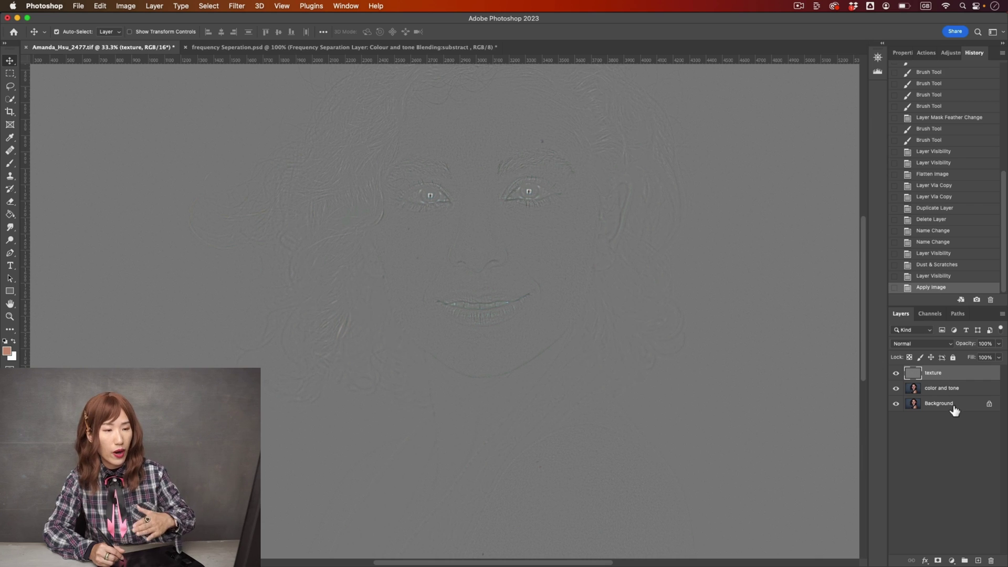
pyautogui.click(928, 345)
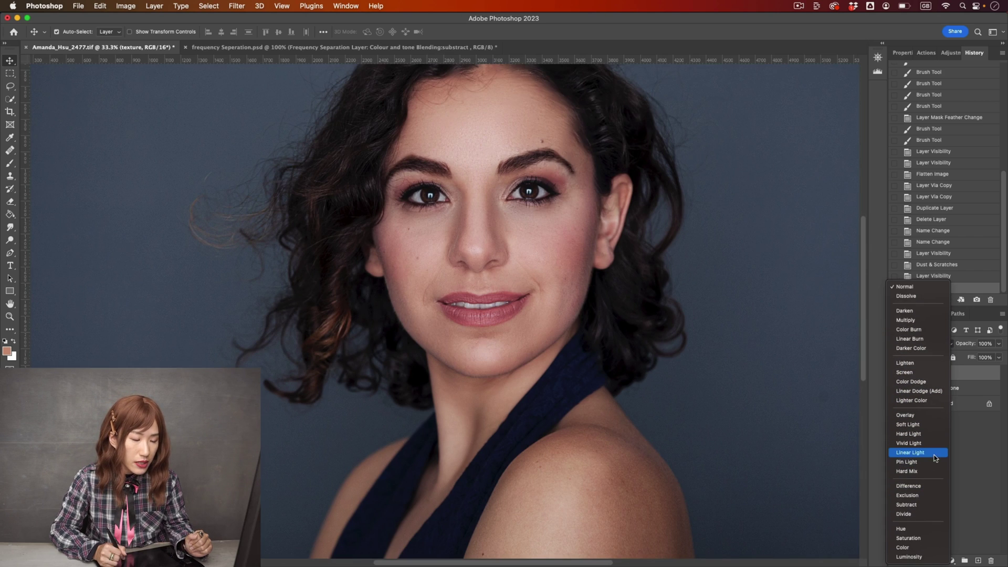
pyautogui.click(937, 455)
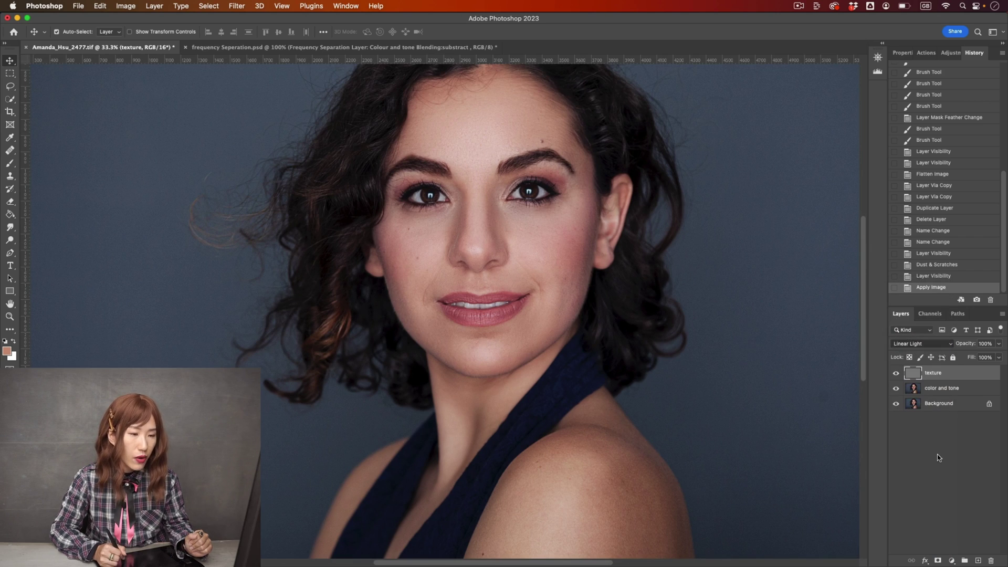
# - Group the texture layer and the color and tone layer together
pyautogui.click(966, 388)
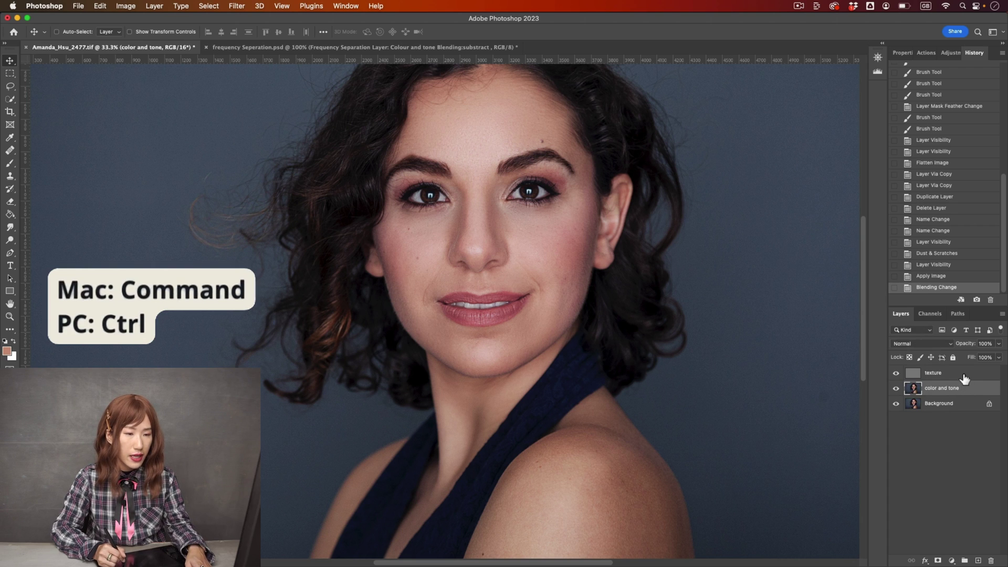
pyautogui.keyDown('super'); pyautogui.click(965, 374); pyautogui.keyUp('super')
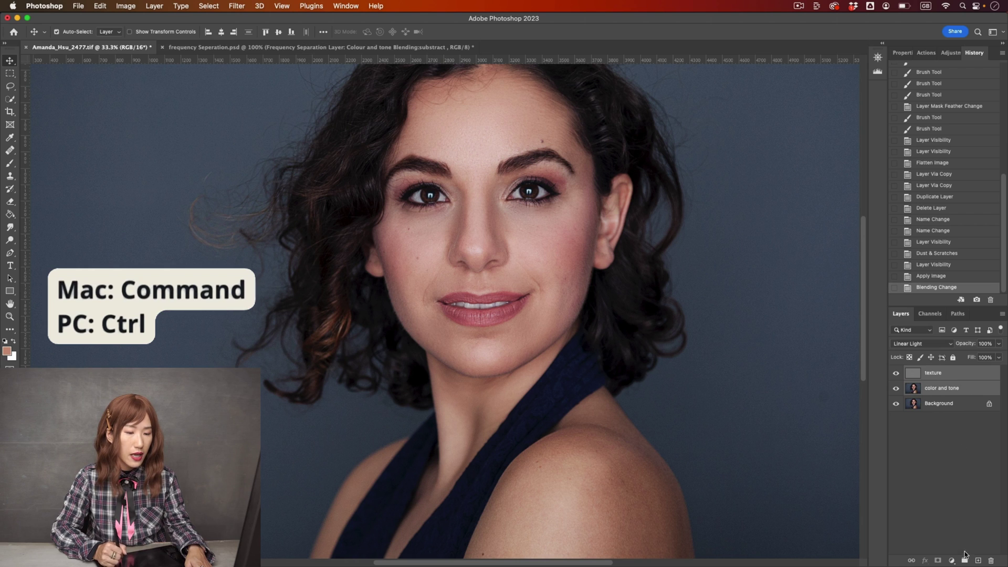
pyautogui.click(965, 560)
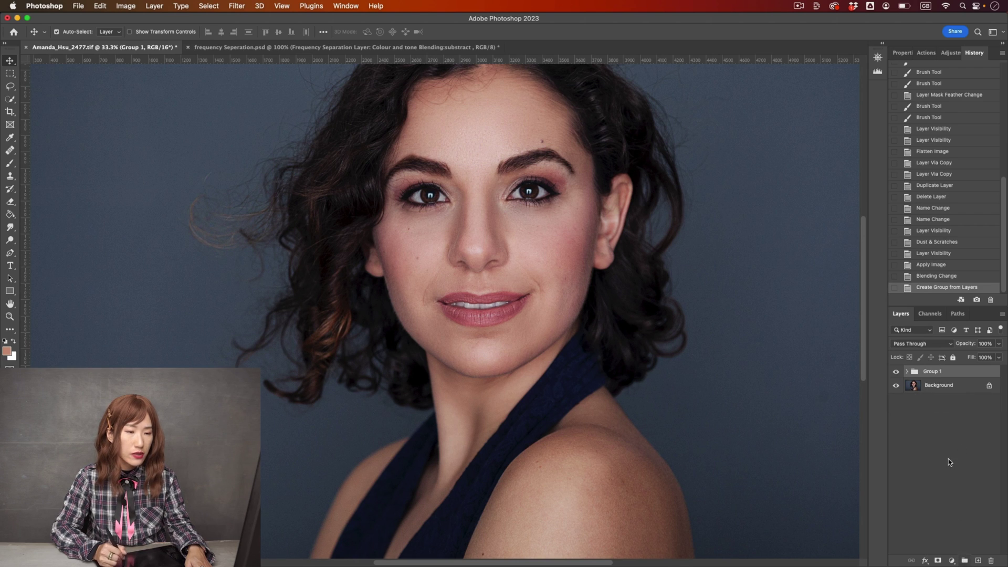
# - Toggle the new group's visibility repeatedly to compare the portrait with and without the frequency separation
pyautogui.click(897, 372)
pyautogui.click(897, 372)
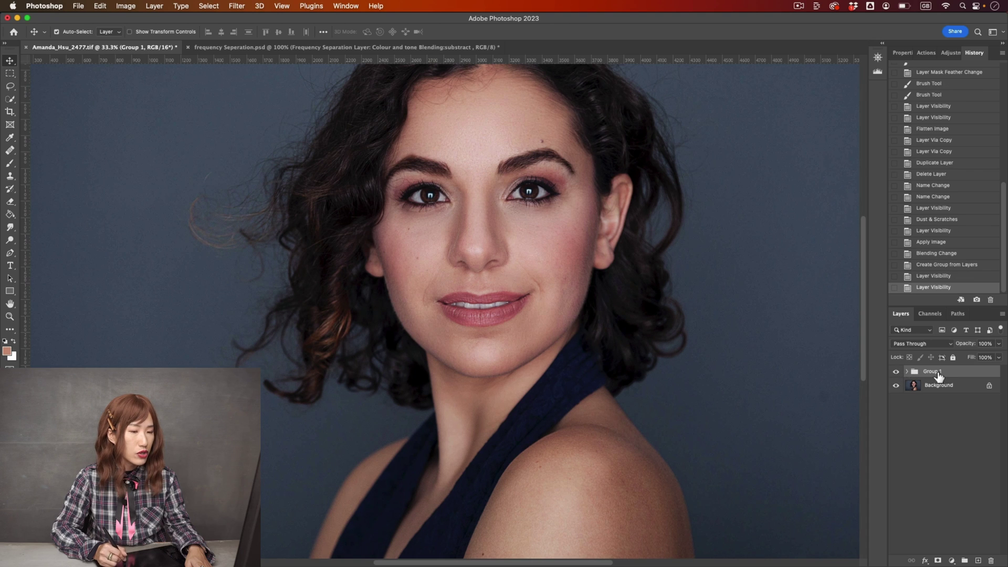
pyautogui.click(898, 374)
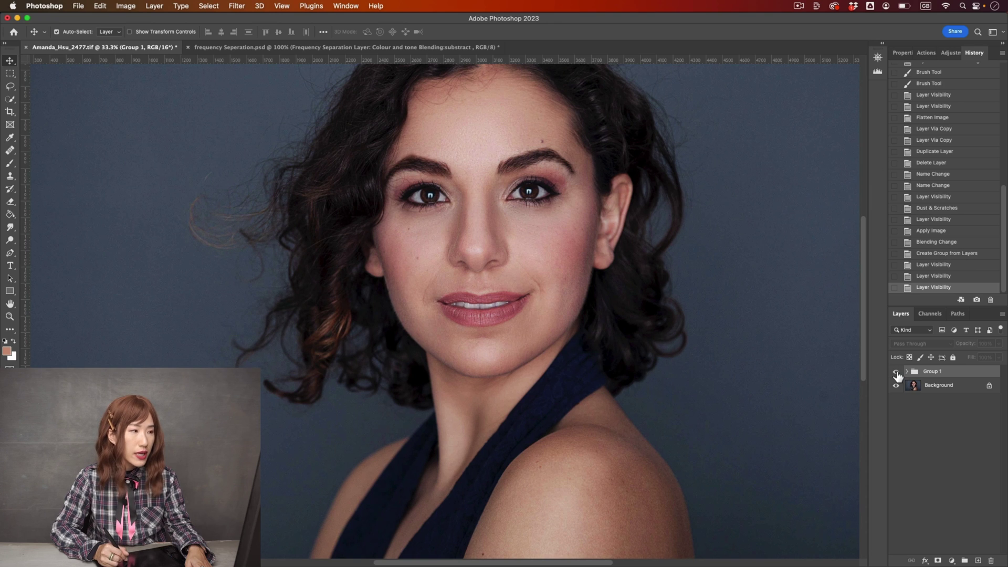
pyautogui.click(897, 373)
pyautogui.click(897, 372)
pyautogui.click(898, 373)
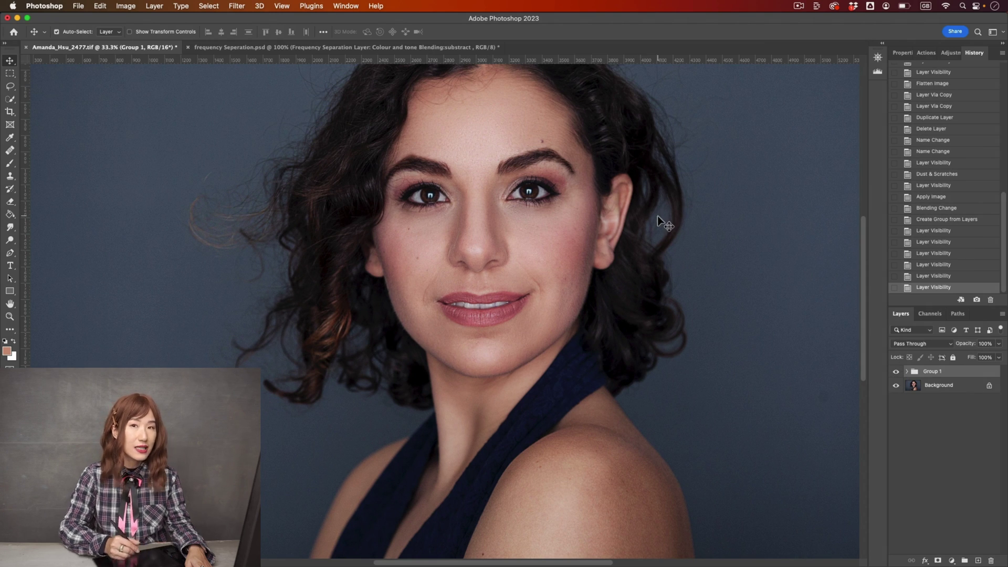
# - Expand the group, select its texture layer and review the blending settings in the frequency Seperation.psd notes
pyautogui.click(907, 371)
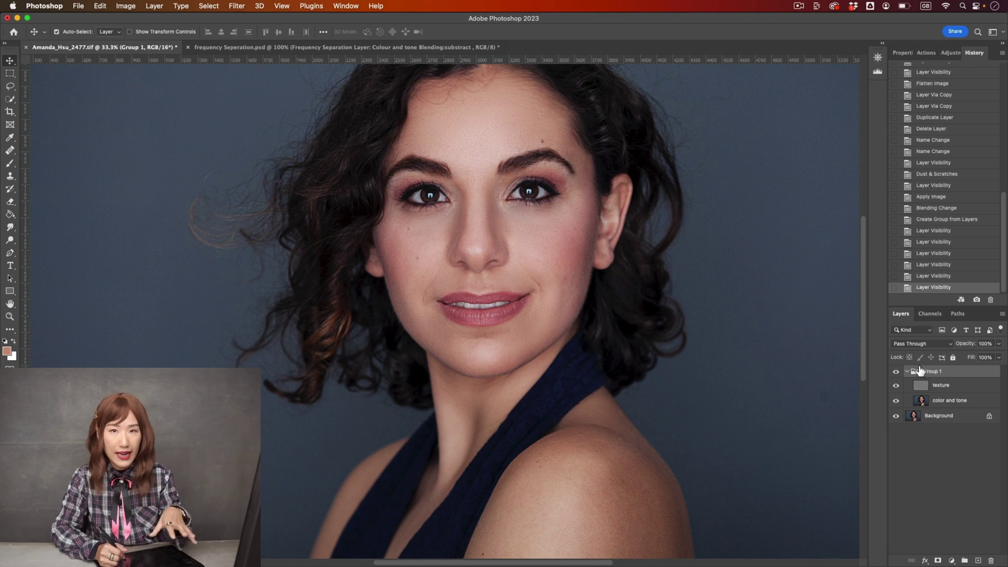
pyautogui.click(953, 390)
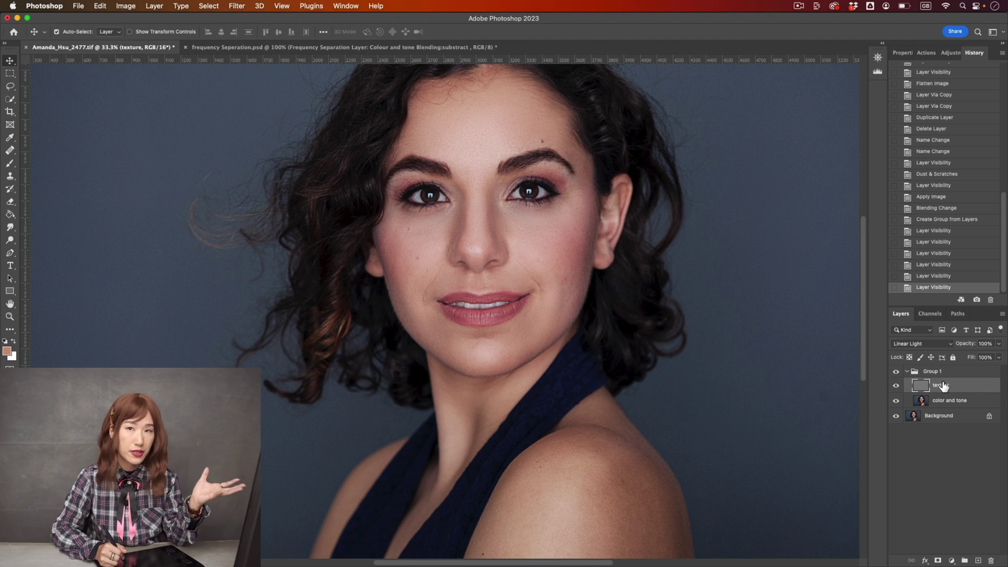
pyautogui.click(457, 46)
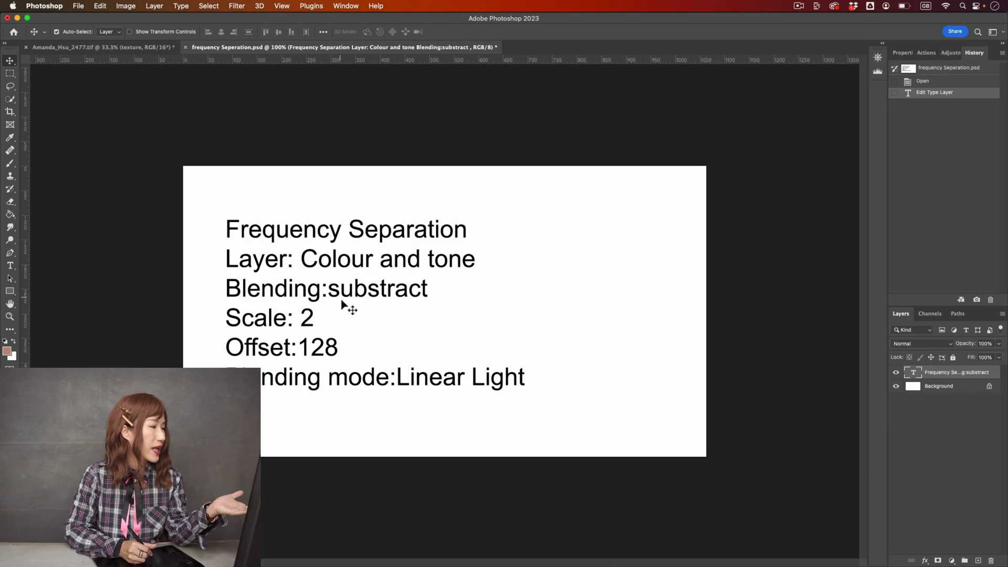
pyautogui.click(100, 47)
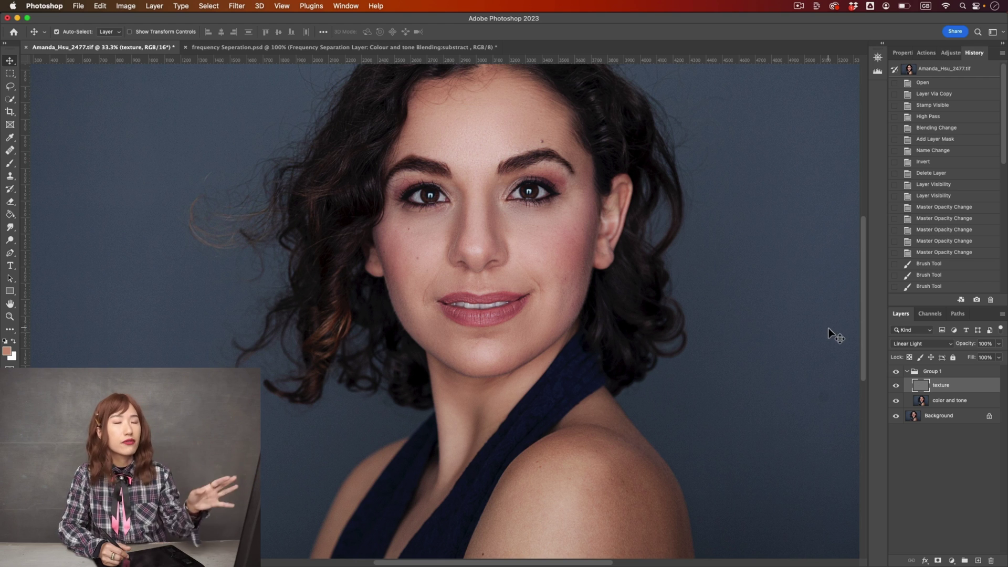
# - Make the color and tone layer active and select the frequency separation action in the Portrait Creatives action set
pyautogui.click(947, 401)
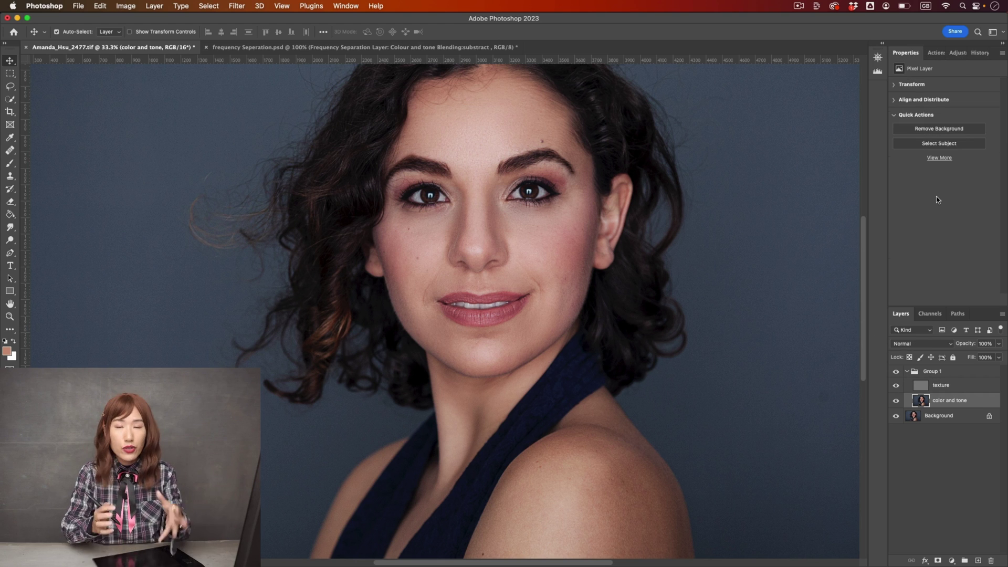
pyautogui.click(936, 52)
pyautogui.click(948, 127)
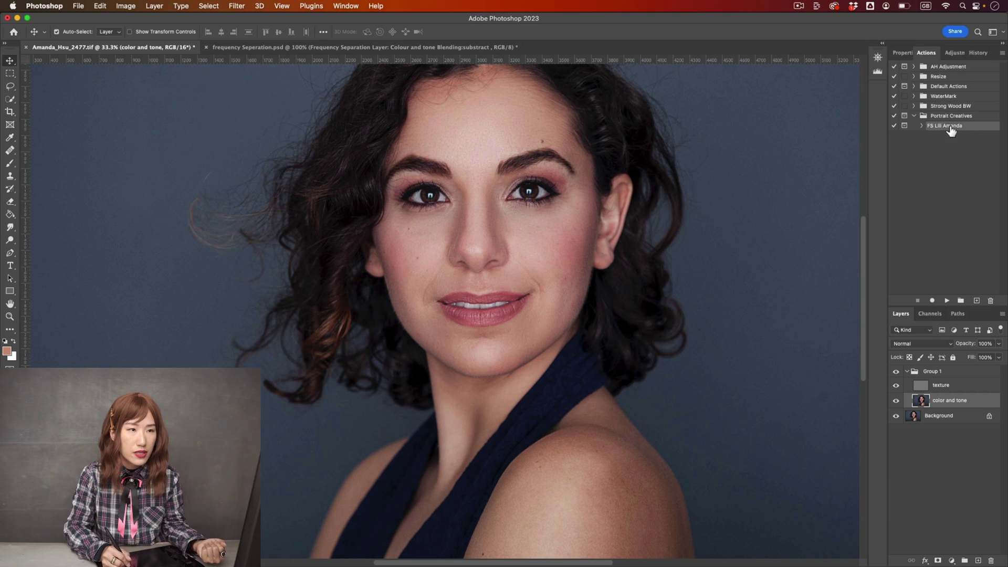
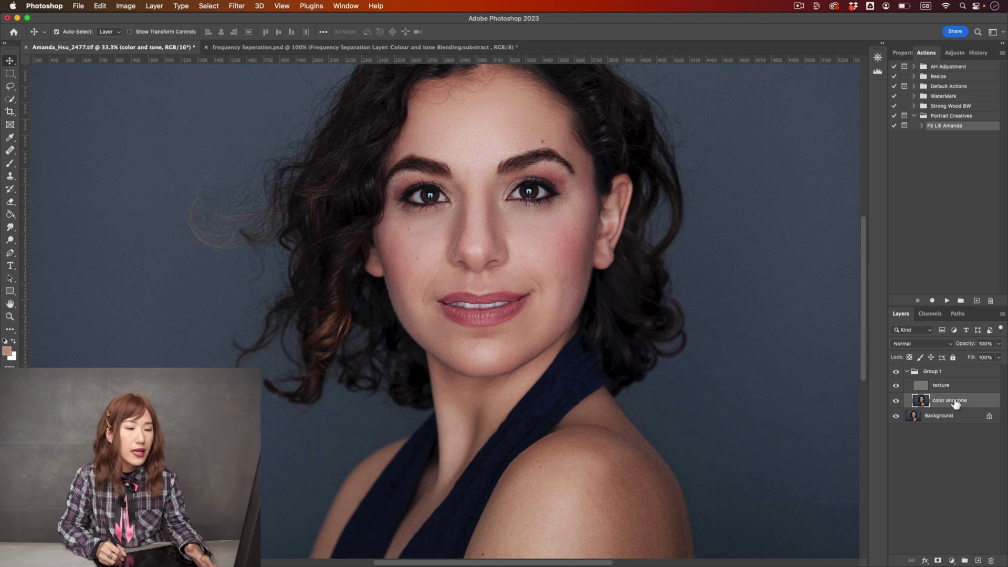
# - Add a blank layer between the texture layer and the color and tone layer, and make it active
pyautogui.click(978, 561)
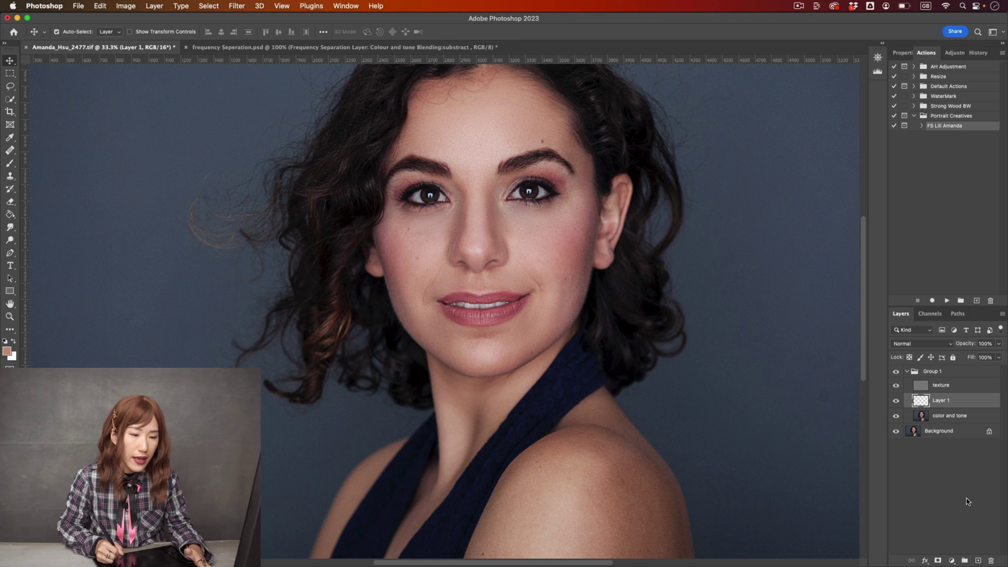
pyautogui.click(949, 419)
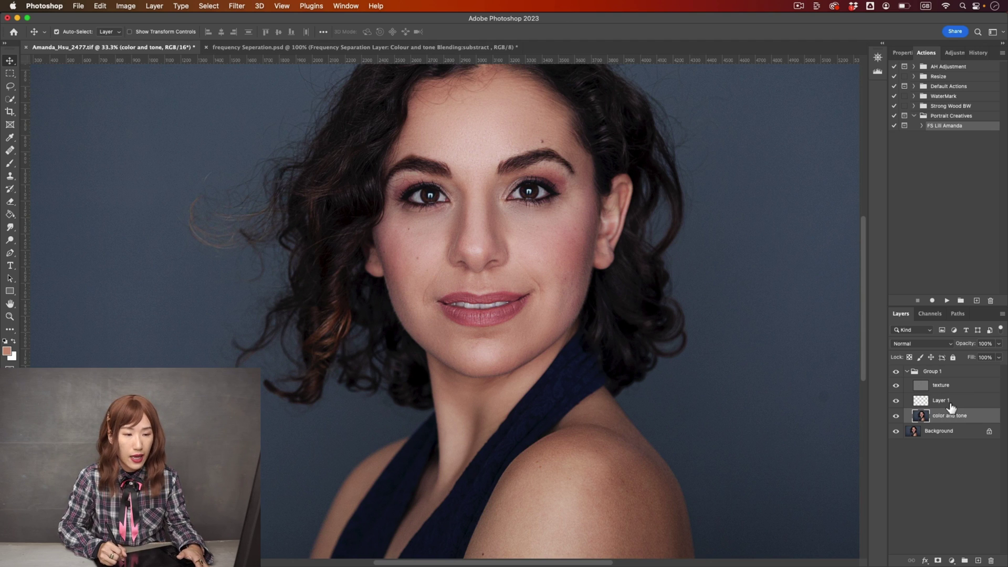
pyautogui.click(946, 403)
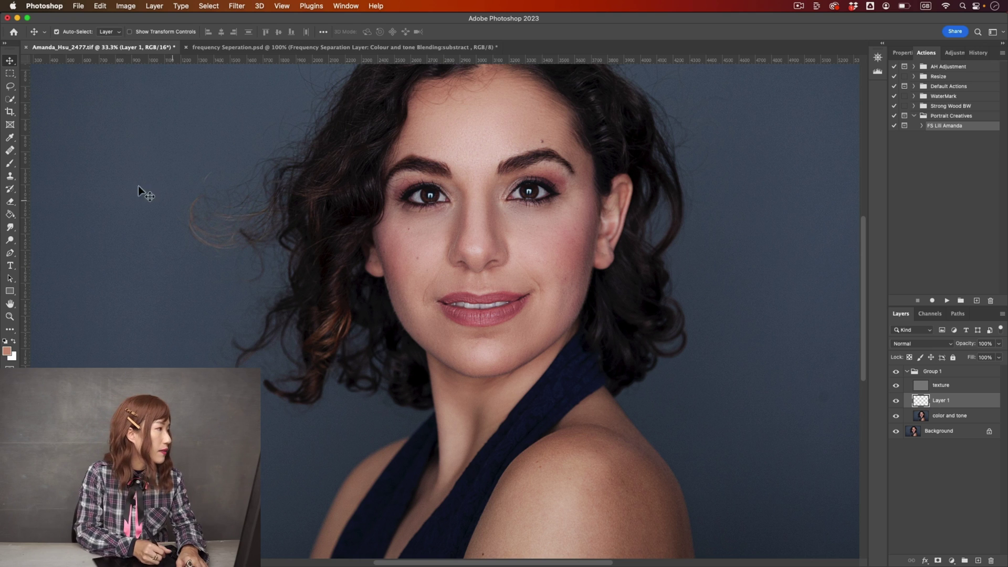
# - Choose the Clone Stamp tool with a brush size of 100 and reset the foreground and background colors to the defaults
pyautogui.click(10, 177)
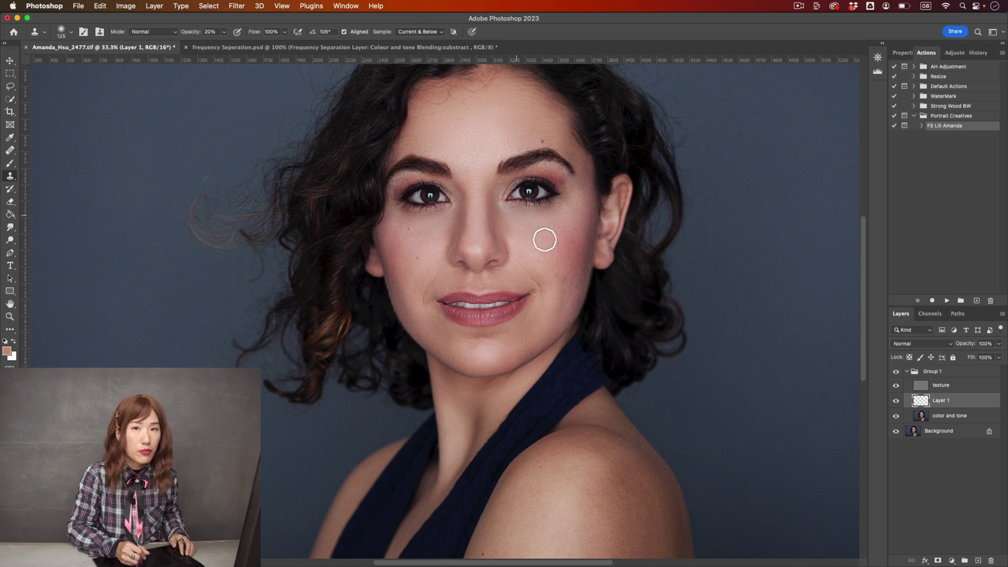
pyautogui.press(']')
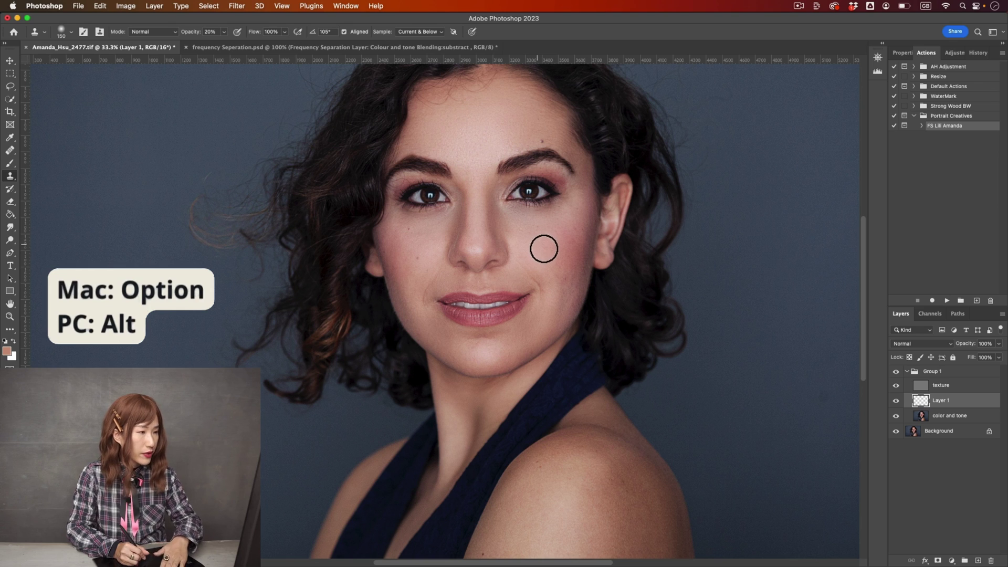
pyautogui.press('alt')
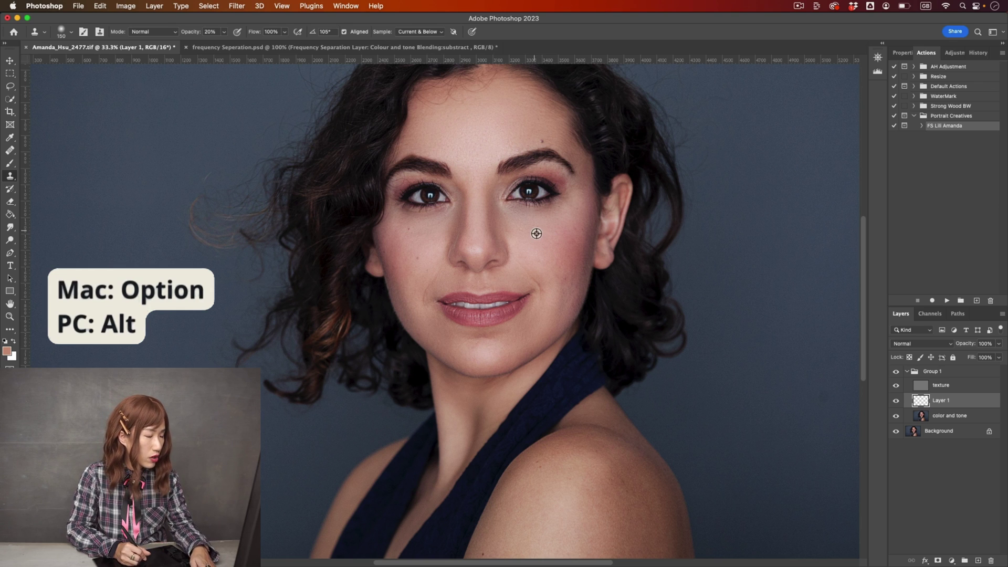
pyautogui.press('[')
pyautogui.press('[')
pyautogui.press('d')
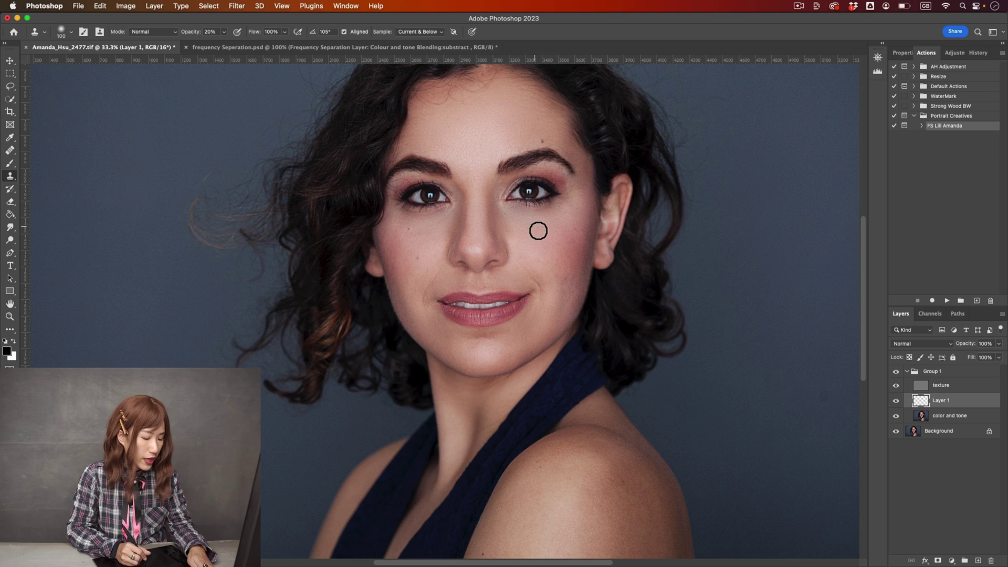
# - Sample clean cheek skin and clone it over the area beneath the eye nearest the visible ear on the blank layer
pyautogui.keyDown('alt'); pyautogui.click(536, 230); pyautogui.keyUp('alt')
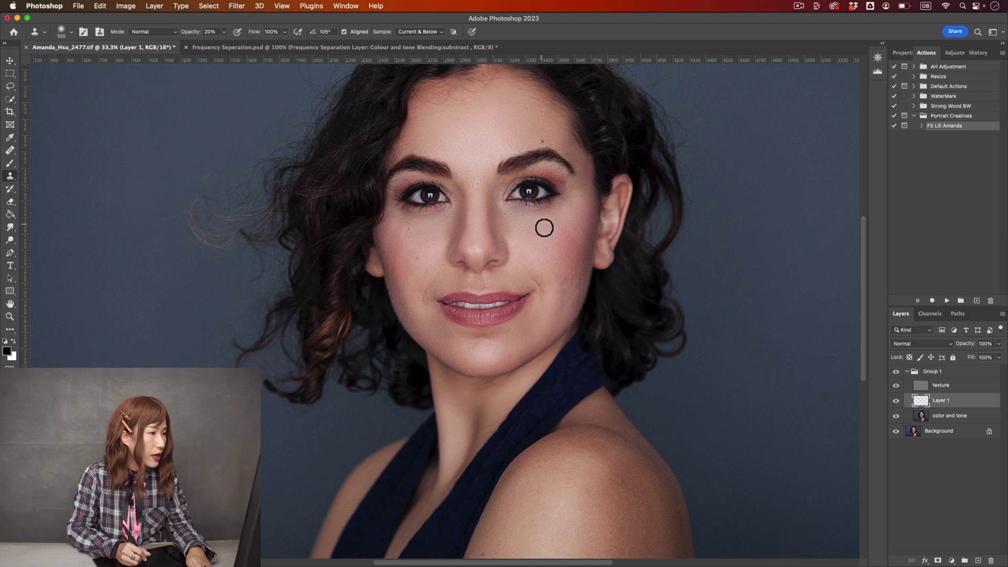
pyautogui.moveTo(549, 210)
pyautogui.mouseDown()
pyautogui.moveTo(529, 214)
pyautogui.moveTo(546, 213)
pyautogui.mouseUp()
pyautogui.press('alt')
pyautogui.keyDown('alt'); pyautogui.click(538, 232); pyautogui.keyUp('alt')
pyautogui.moveTo(527, 215); pyautogui.dragTo(519, 212)
pyautogui.keyDown('alt'); pyautogui.click(539, 233); pyautogui.keyUp('alt')
pyautogui.keyDown('alt'); pyautogui.click(547, 229); pyautogui.keyUp('alt')
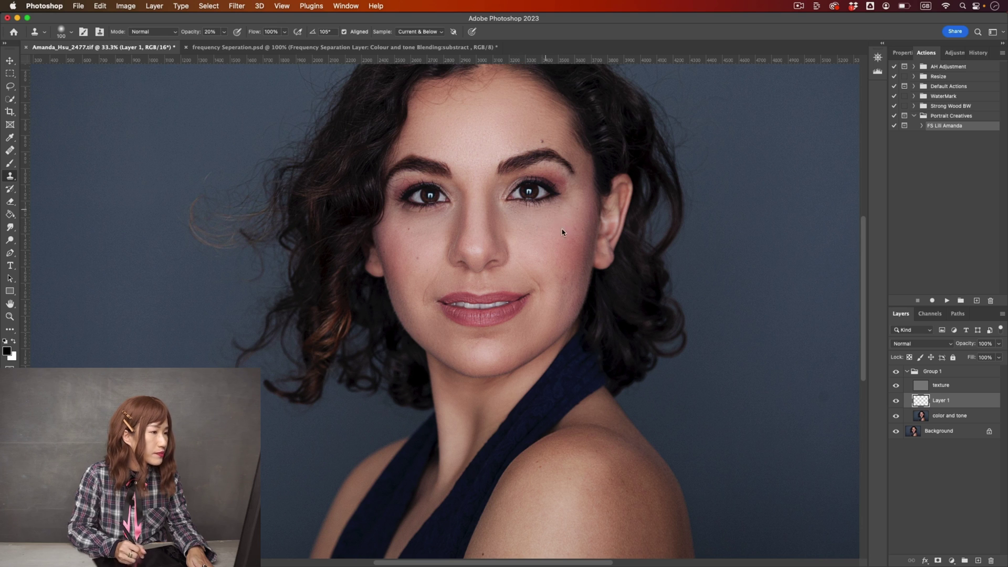
# - Toggle Layer 1's visibility repeatedly at different magnifications to compare the under-eye area with and without the cloning
pyautogui.click(897, 401)
pyautogui.click(897, 402)
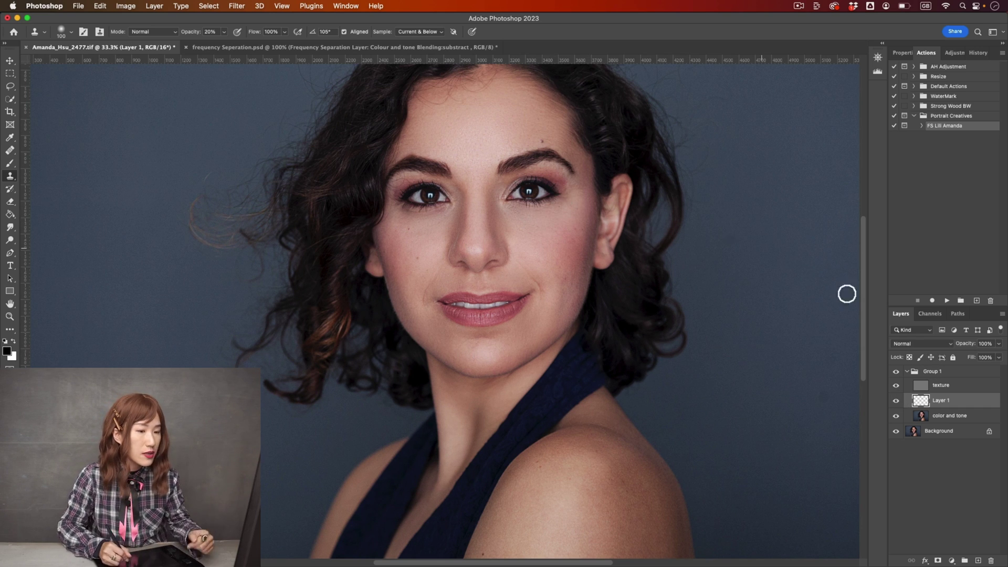
pyautogui.click(898, 401)
pyautogui.click(897, 402)
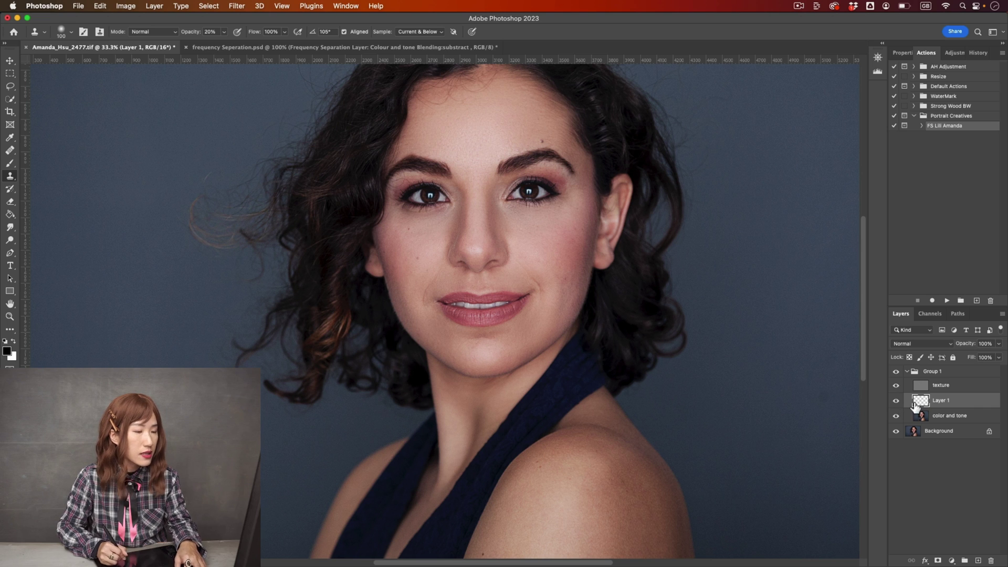
pyautogui.press('super+plus')
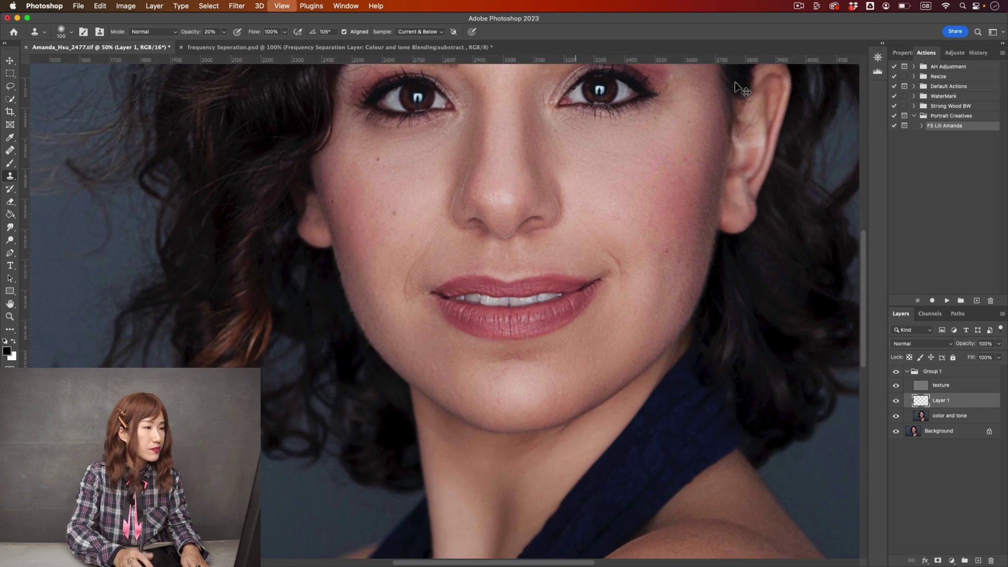
pyautogui.moveTo(633, 268); pyautogui.dragTo(567, 326)
pyautogui.click(896, 401)
pyautogui.click(898, 401)
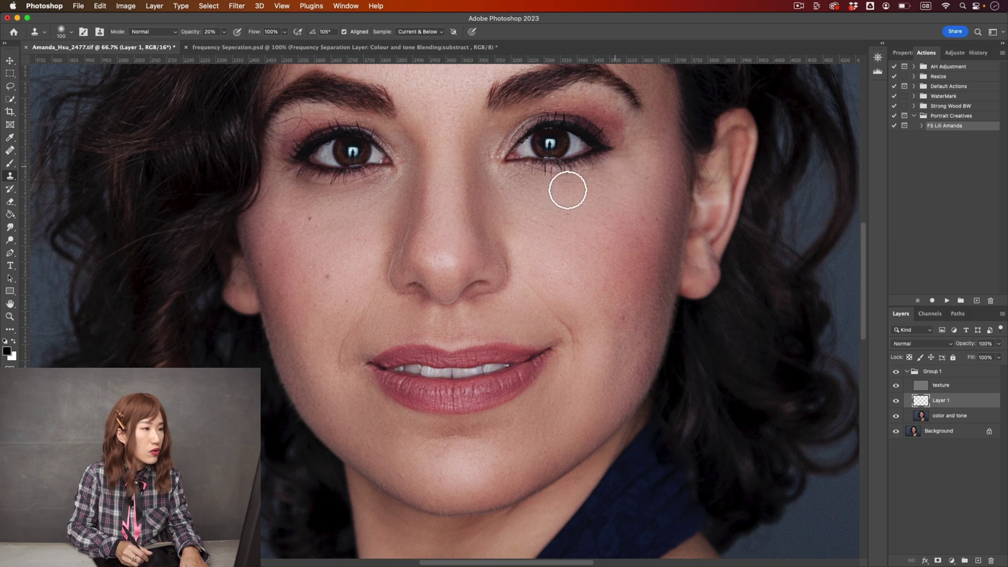
pyautogui.press('super+minus')
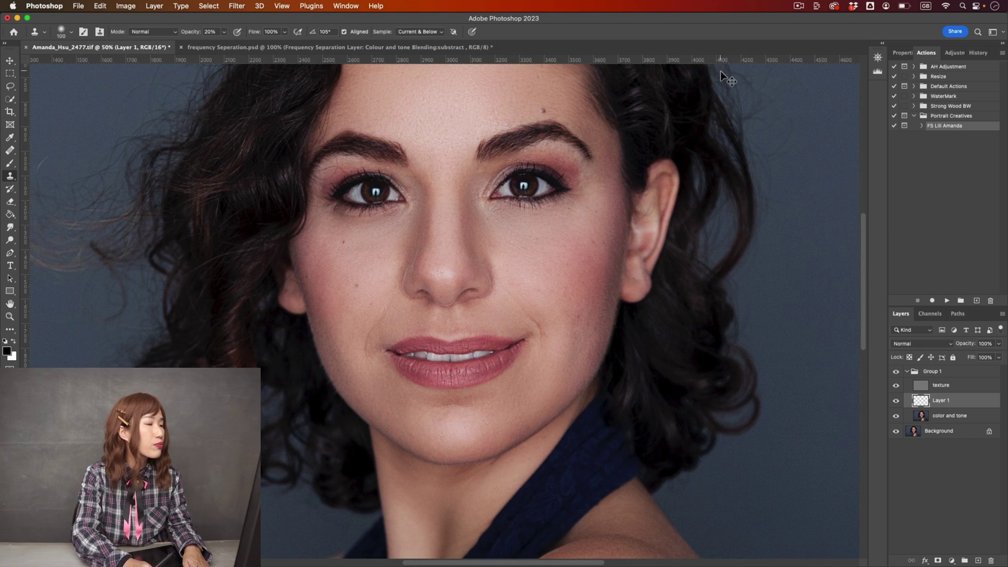
pyautogui.press('super+minus')
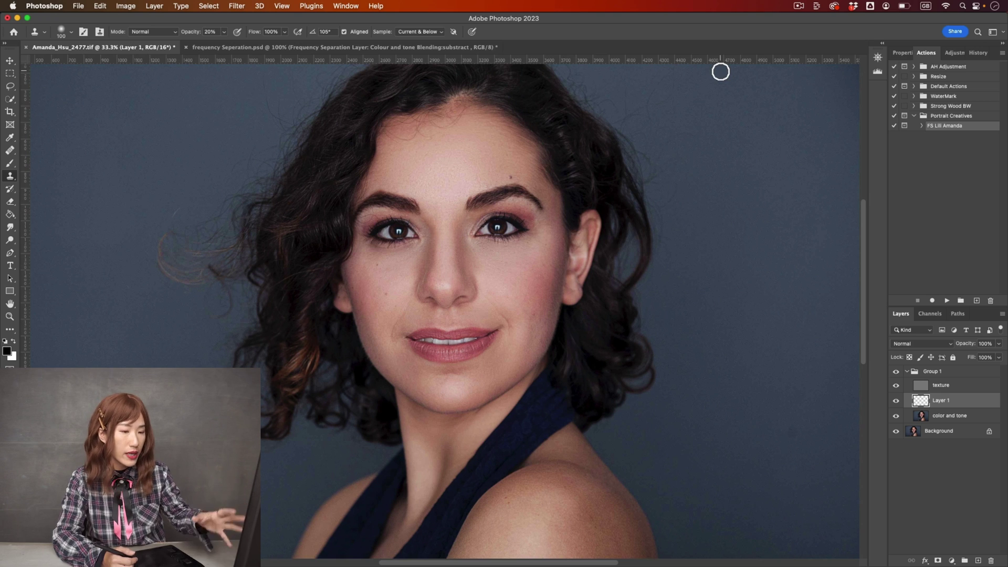
pyautogui.click(897, 401)
pyautogui.click(898, 402)
# - Make the texture layer active and set the Clone Stamp to sample the Current Layer only
pyautogui.click(951, 387)
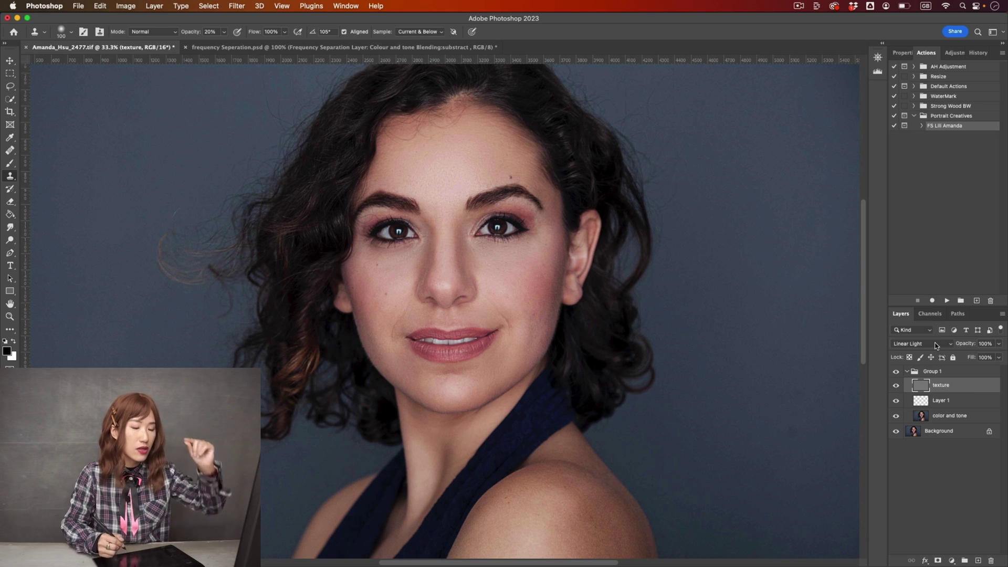
pyautogui.press('super+plus')
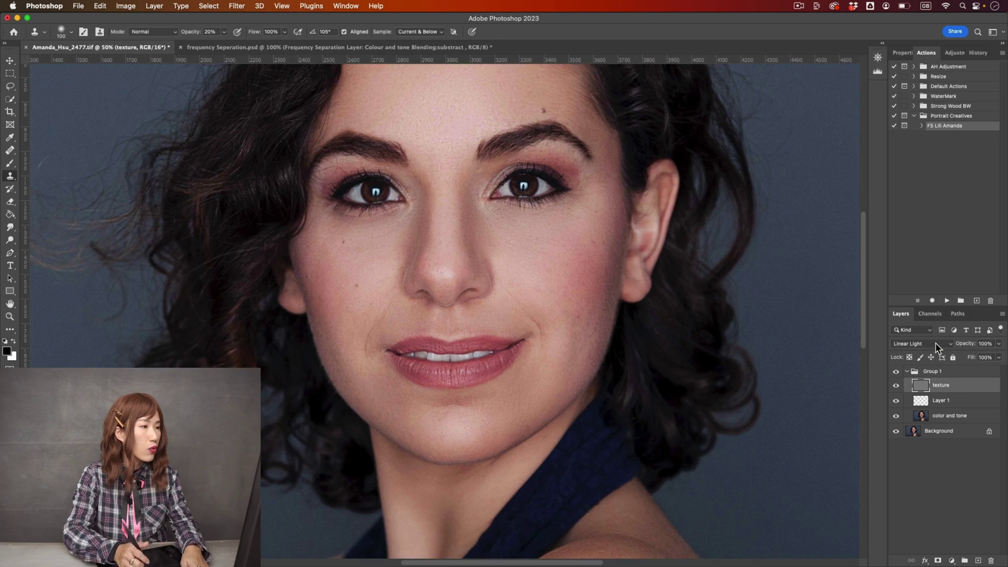
pyautogui.moveTo(567, 313); pyautogui.dragTo(588, 331)
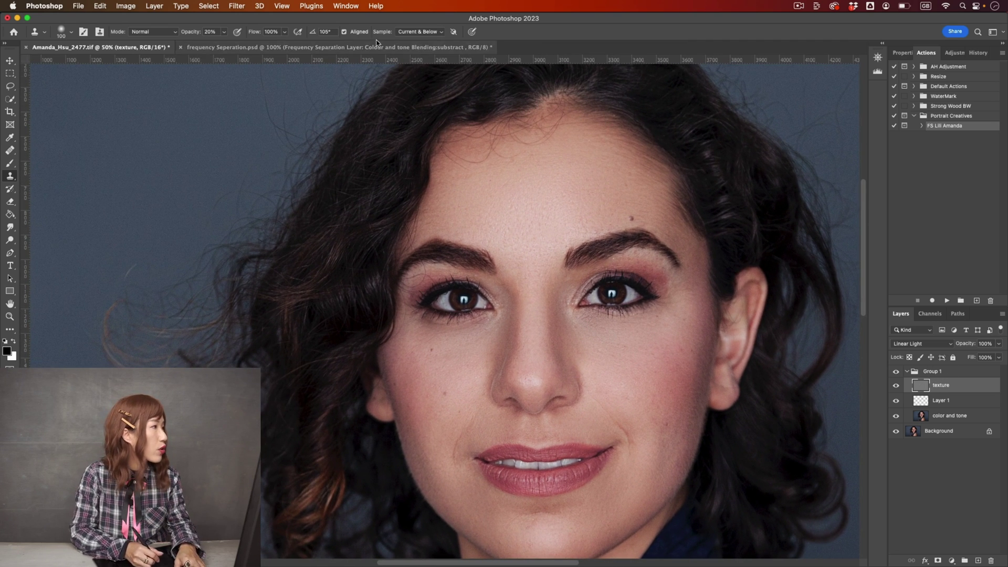
pyautogui.click(431, 32)
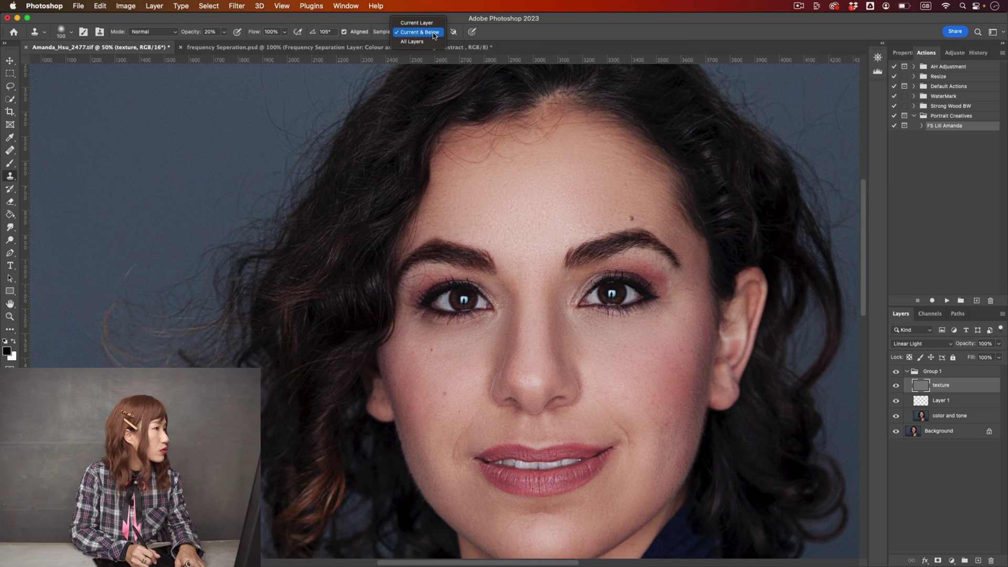
pyautogui.click(433, 23)
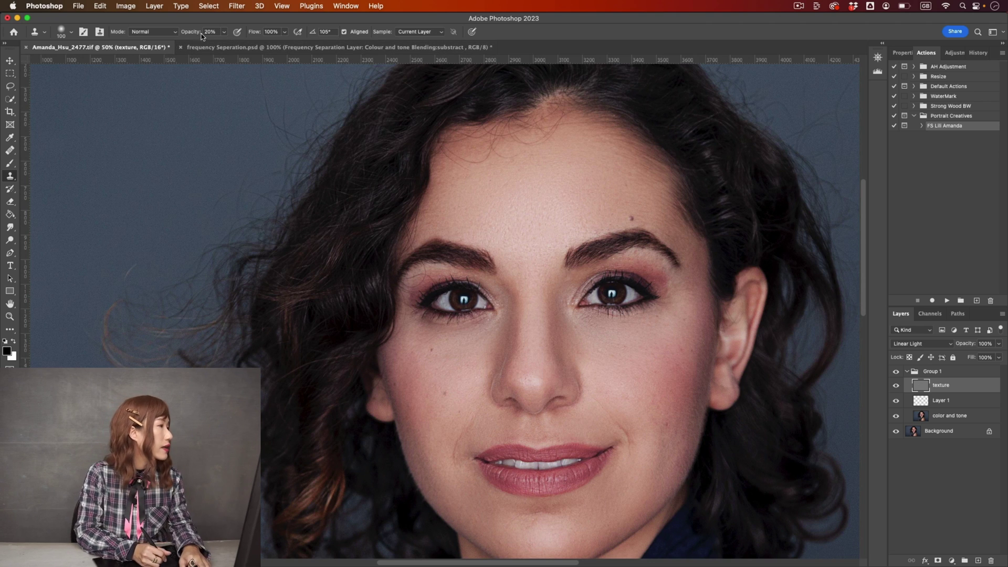
# - Set the Clone Stamp's opacity to 100% and reduce its brush size to 20
pyautogui.press('v')
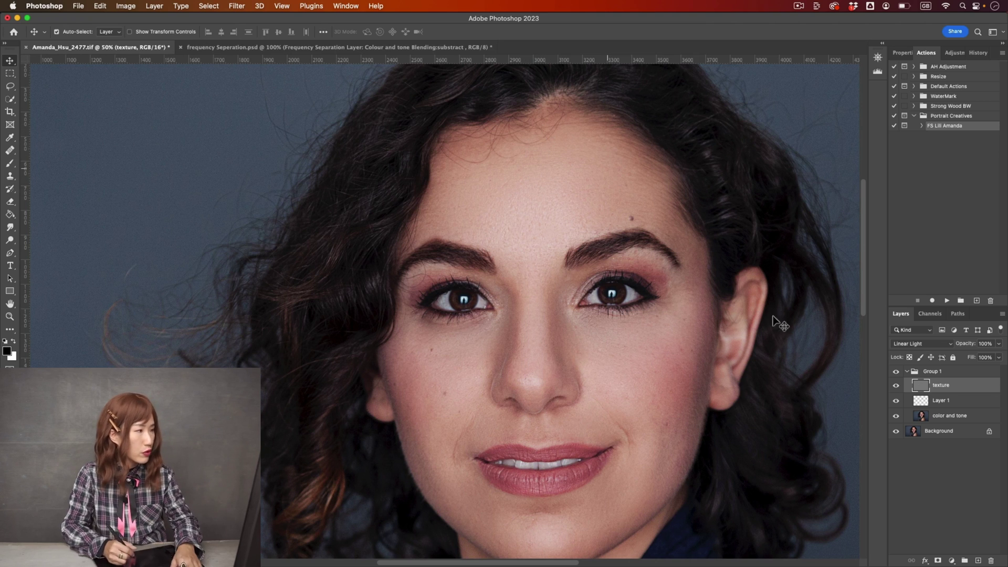
pyautogui.click(10, 176)
pyautogui.press('0')
pyautogui.press('[')
pyautogui.press('[')
pyautogui.press('[')
pyautogui.press('[')
pyautogui.press('[')
pyautogui.press('[')
pyautogui.press('[')
pyautogui.press('[')
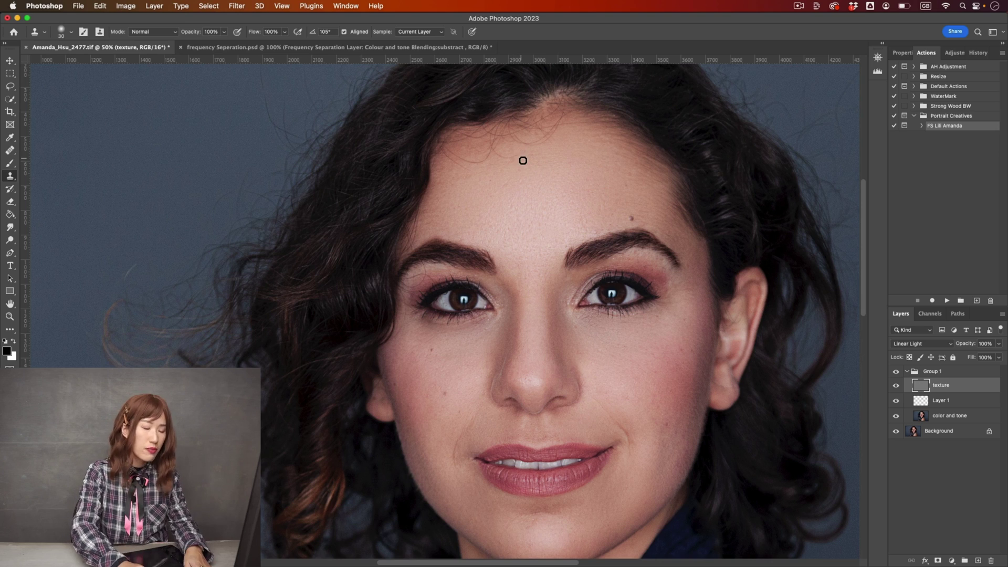
pyautogui.press('[')
# - Clone clean skin texture over the stray hairs along the upper forehead below the hairline
pyautogui.press('super+equal')
pyautogui.scroll(5, 518, 241)
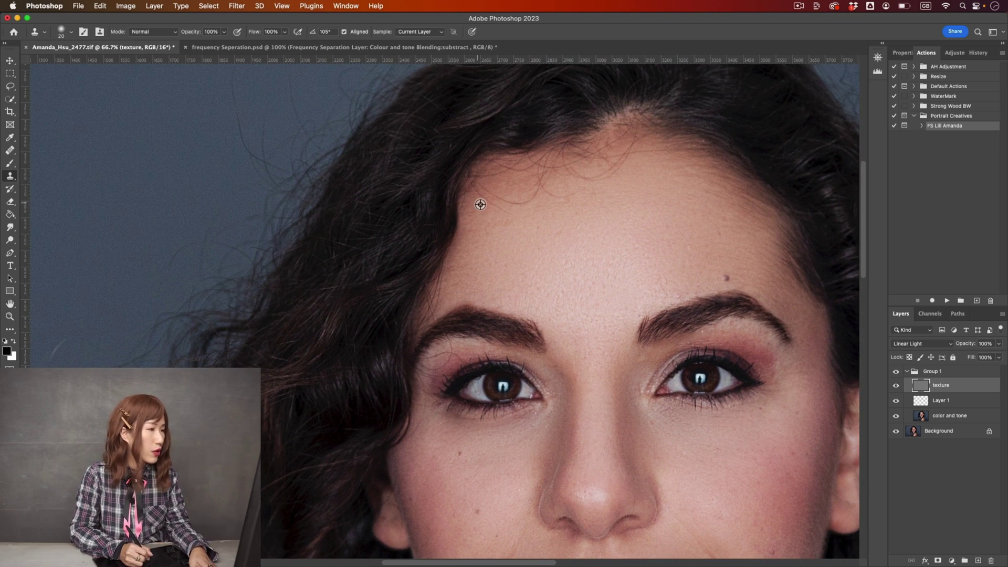
pyautogui.press('alt')
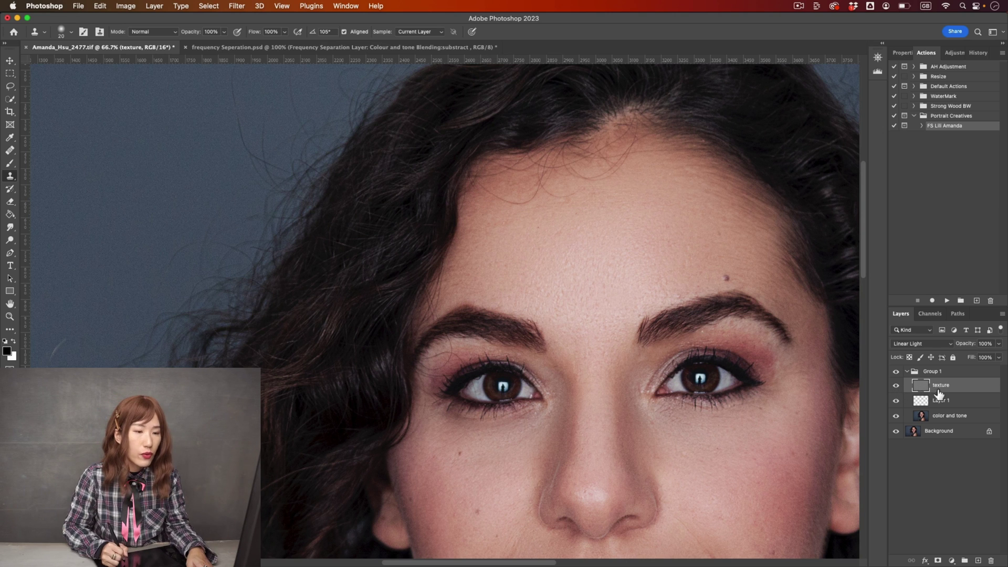
pyautogui.press('super+1')
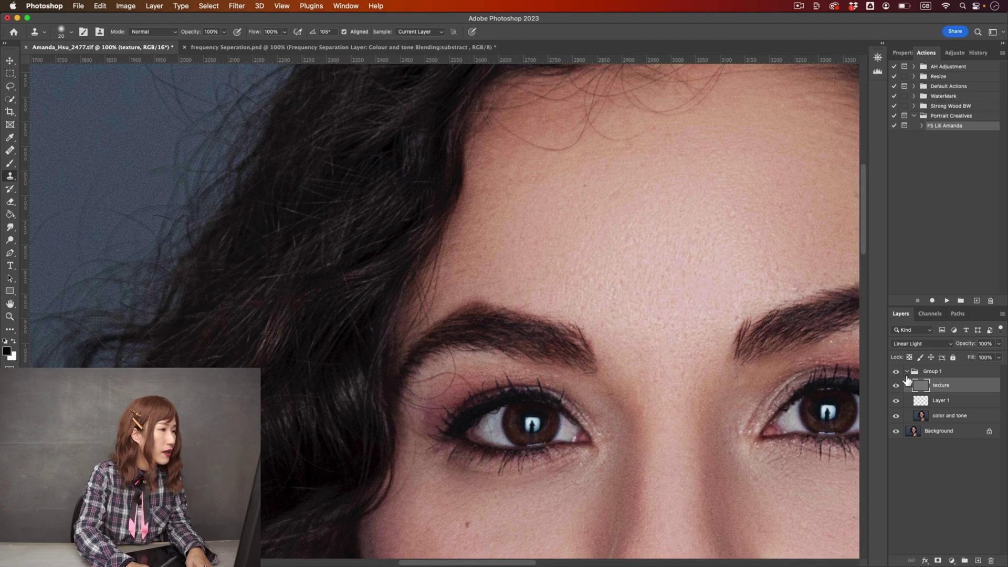
pyautogui.press('super+minus')
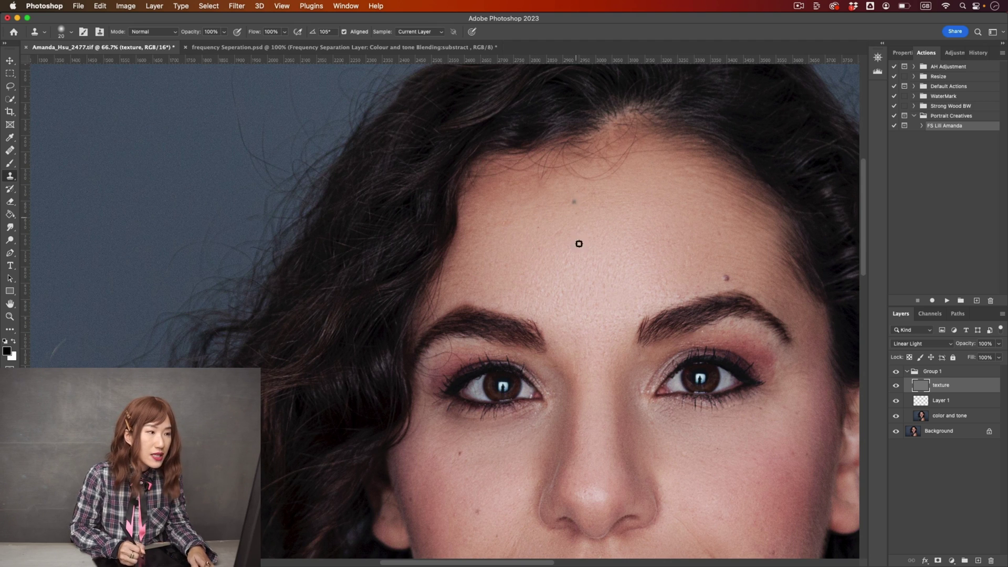
pyautogui.moveTo(544, 175)
pyautogui.mouseDown()
pyautogui.moveTo(508, 164)
pyautogui.moveTo(546, 157)
pyautogui.moveTo(551, 173)
pyautogui.moveTo(570, 178)
pyautogui.moveTo(561, 155)
pyautogui.mouseUp()
pyautogui.keyDown('alt'); pyautogui.click(542, 205); pyautogui.keyUp('alt')
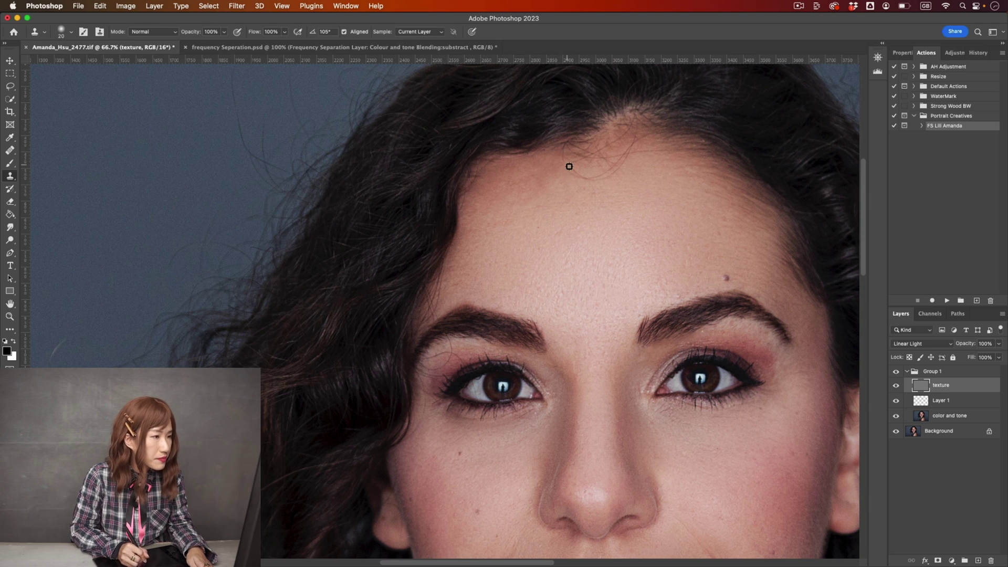
pyautogui.moveTo(568, 170); pyautogui.dragTo(570, 172)
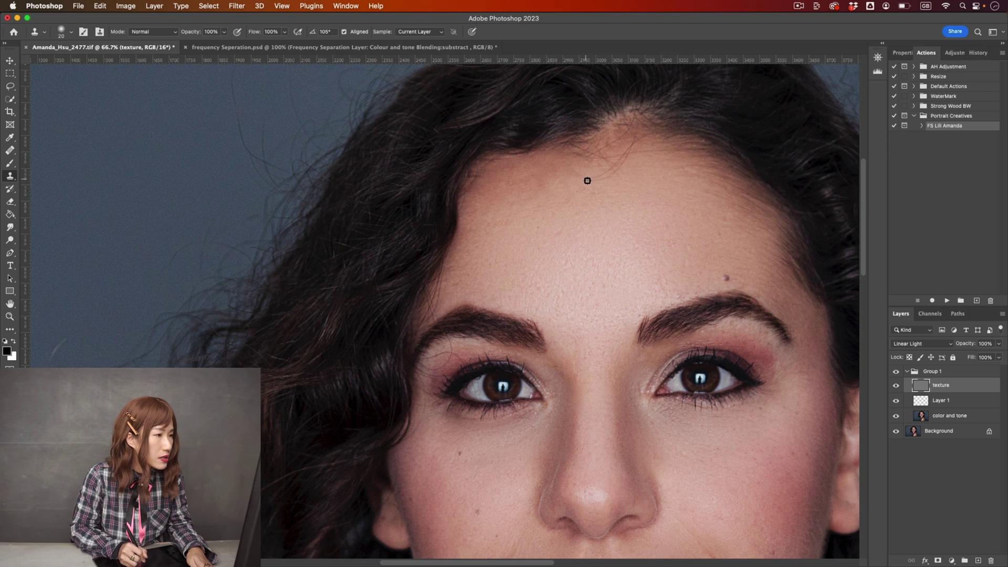
pyautogui.moveTo(603, 178); pyautogui.dragTo(617, 169)
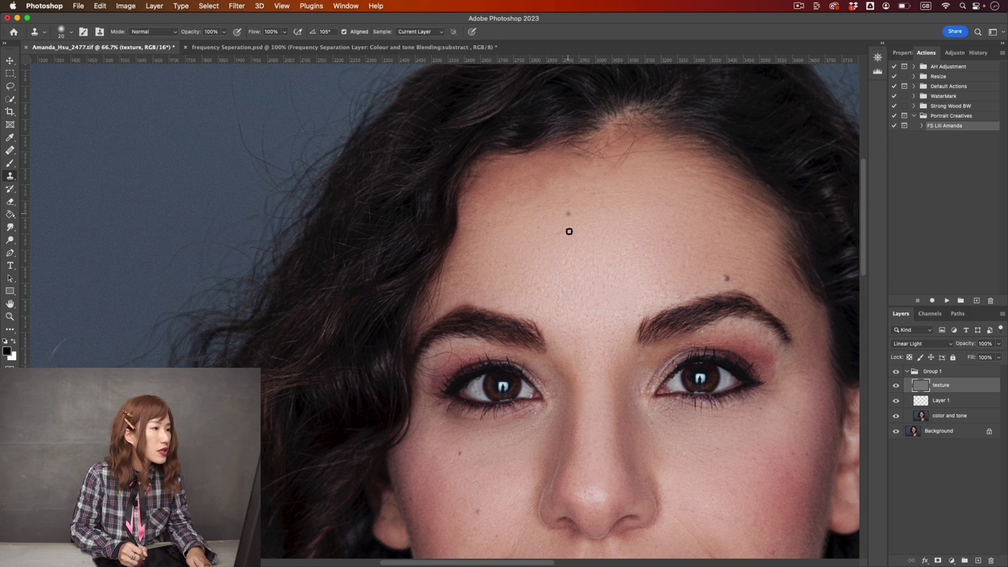
# - Select the group, its texture layer, the color and tone layer and the blank layer in turn to review the setup
pyautogui.hotkey('alt', ']')
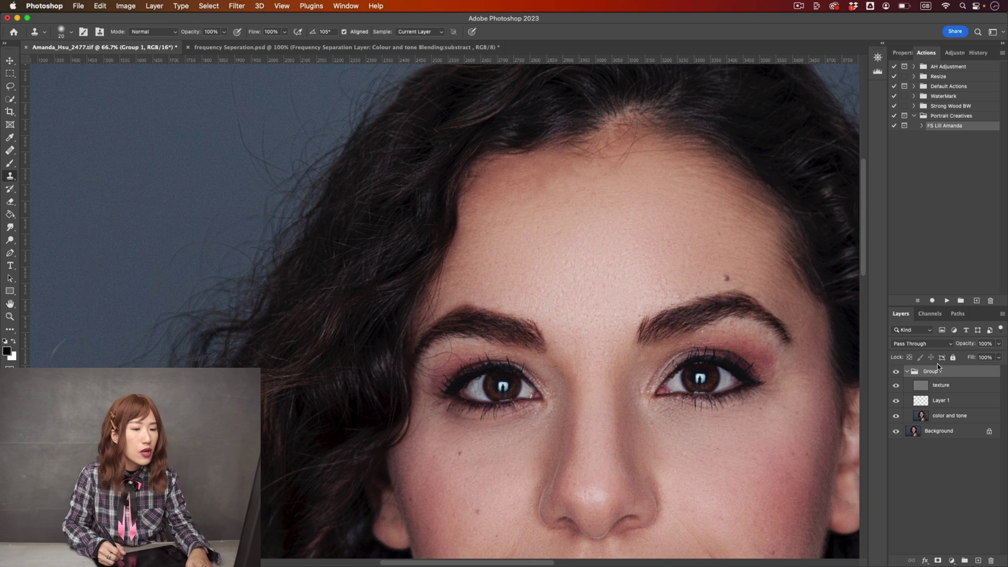
pyautogui.click(929, 389)
pyautogui.click(931, 419)
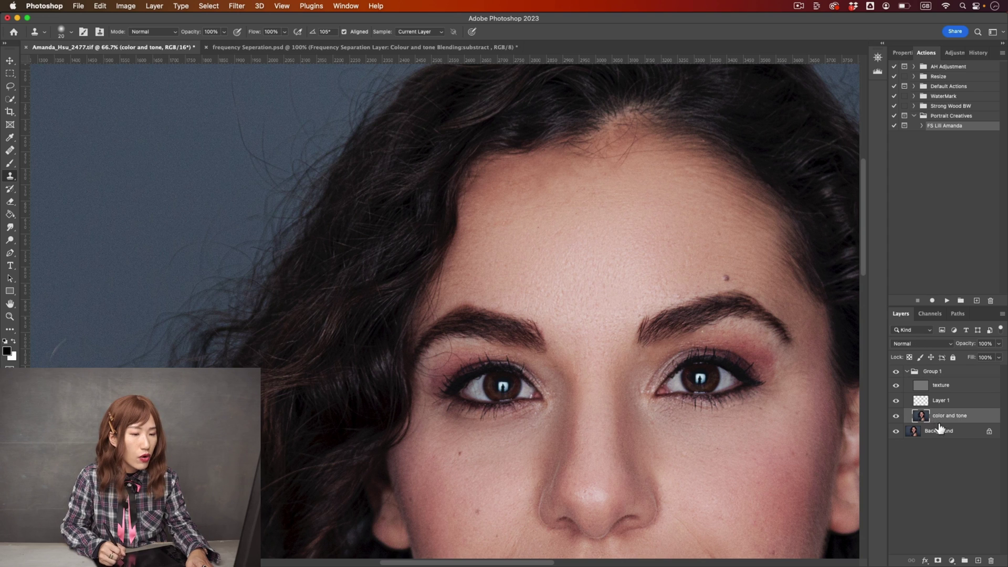
pyautogui.click(928, 404)
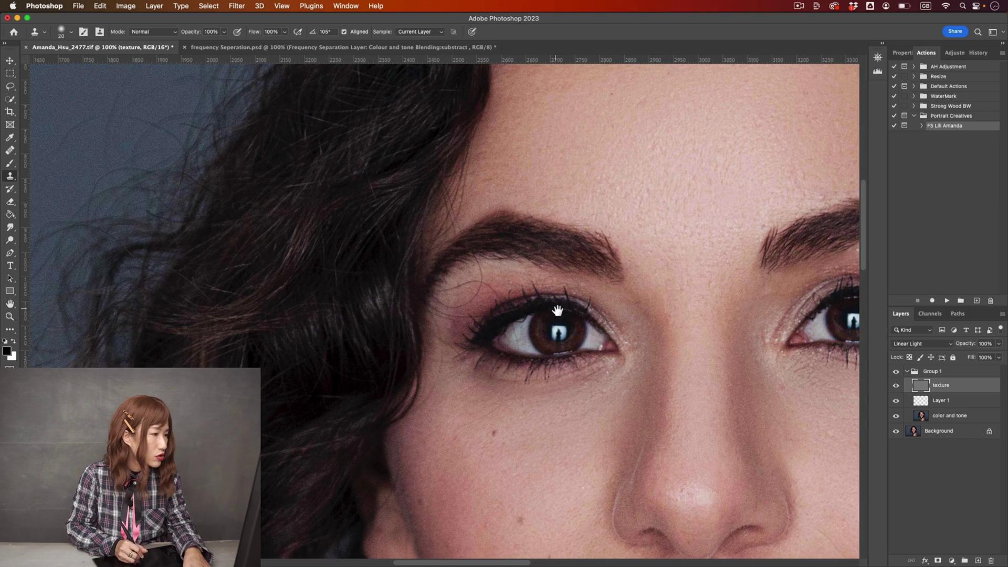
# - Clone away the stray hair on the outer upper eyelid on the texture layer and reduce the brush size to 9
pyautogui.moveTo(485, 281)
pyautogui.mouseDown()
pyautogui.moveTo(450, 295)
pyautogui.moveTo(474, 302)
pyautogui.moveTo(448, 306)
pyautogui.moveTo(497, 292)
pyautogui.moveTo(480, 313)
pyautogui.moveTo(475, 301)
pyautogui.mouseUp()
pyautogui.keyDown('alt'); pyautogui.click(488, 277); pyautogui.keyUp('alt')
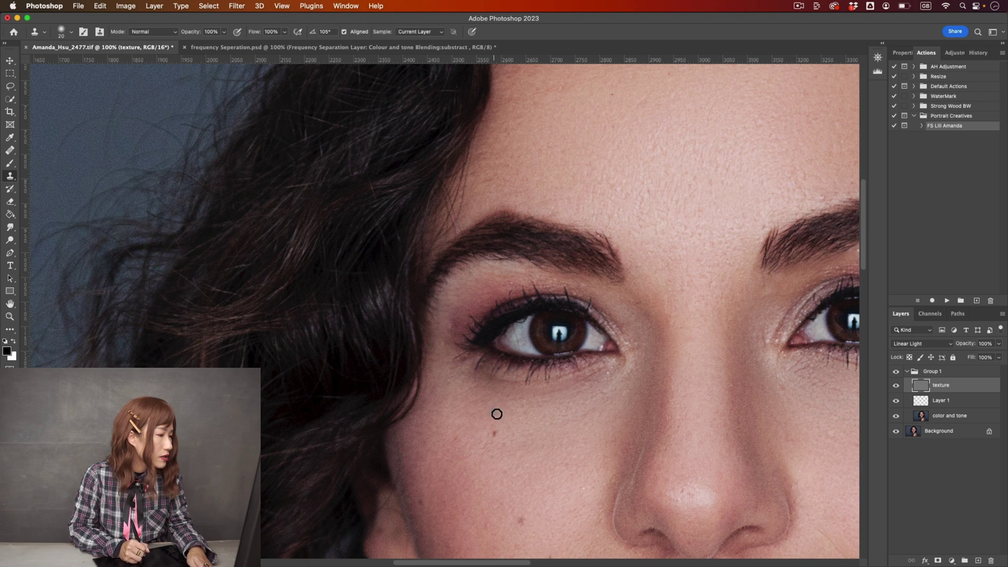
pyautogui.press('[')
pyautogui.press('[')
pyautogui.press('[')
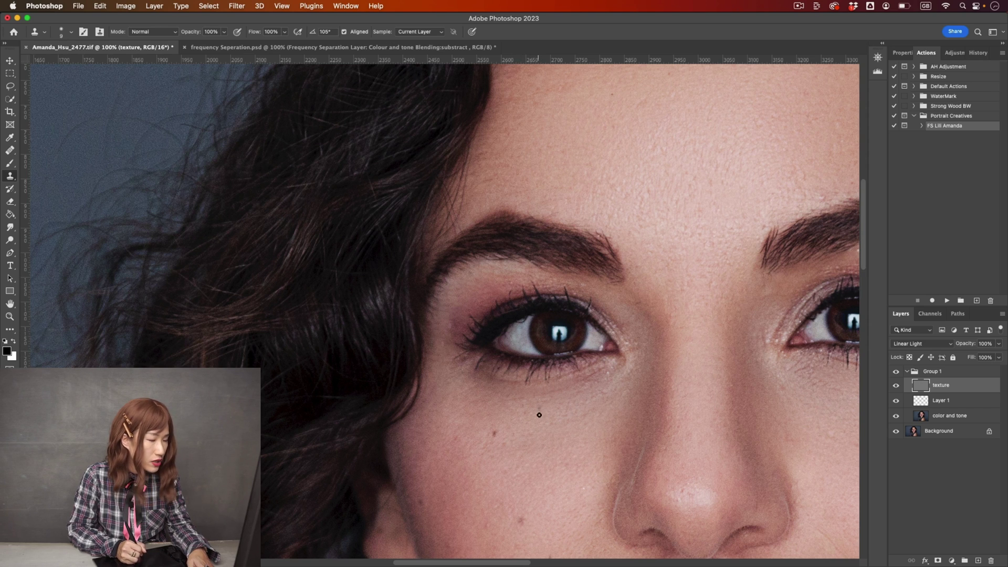
pyautogui.press('super+minus')
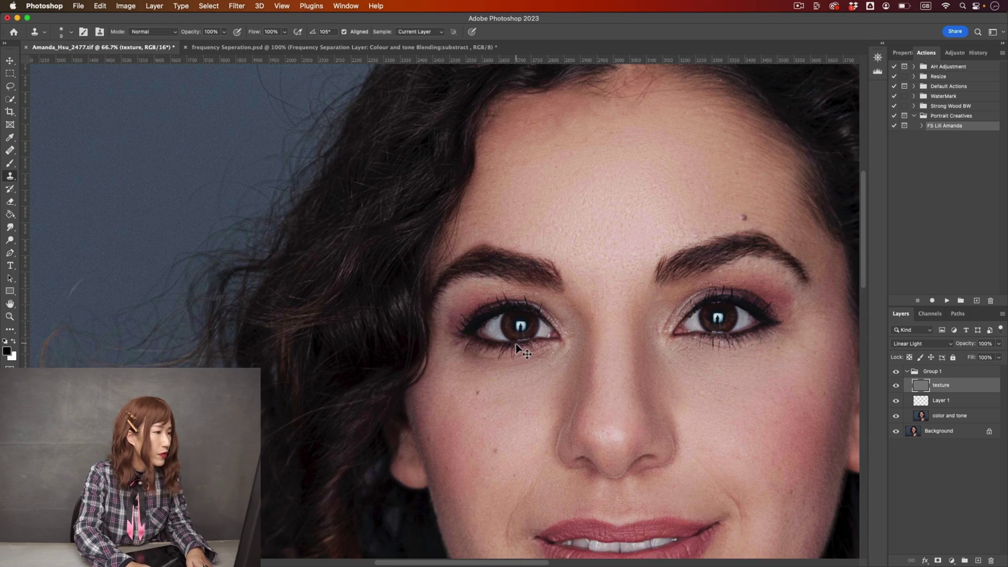
# - Add a blank layer above Layer 1 and set the Clone Stamp to 20% opacity with a brush size of 100
pyautogui.press('super+plus')
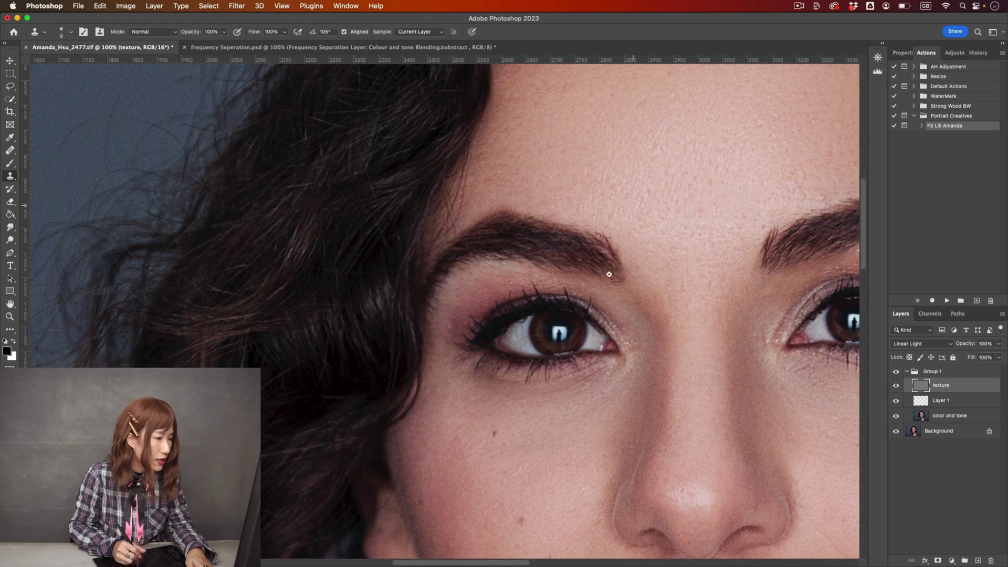
pyautogui.press('super+minus')
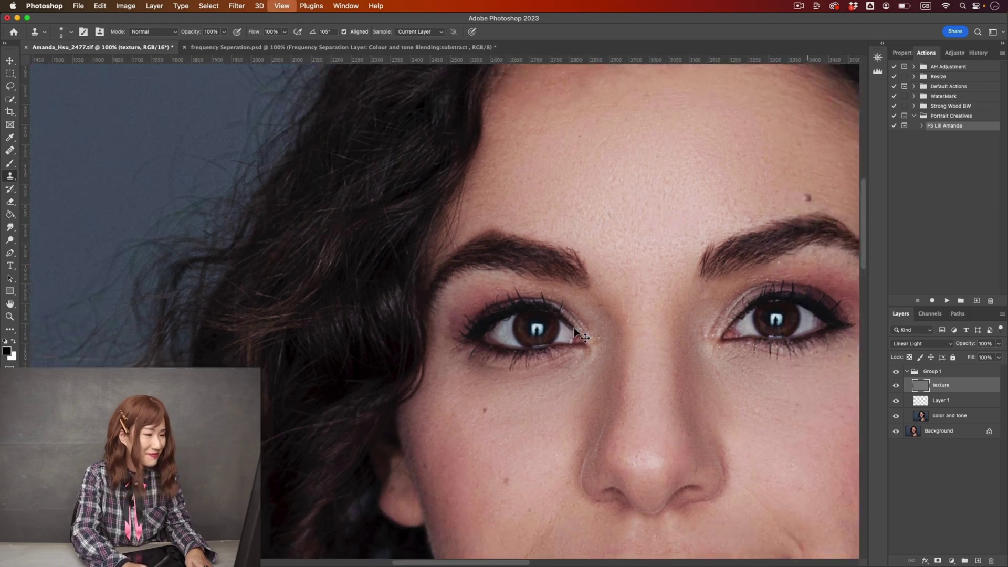
pyautogui.moveTo(624, 244); pyautogui.dragTo(589, 292)
pyautogui.moveTo(594, 243); pyautogui.dragTo(580, 282)
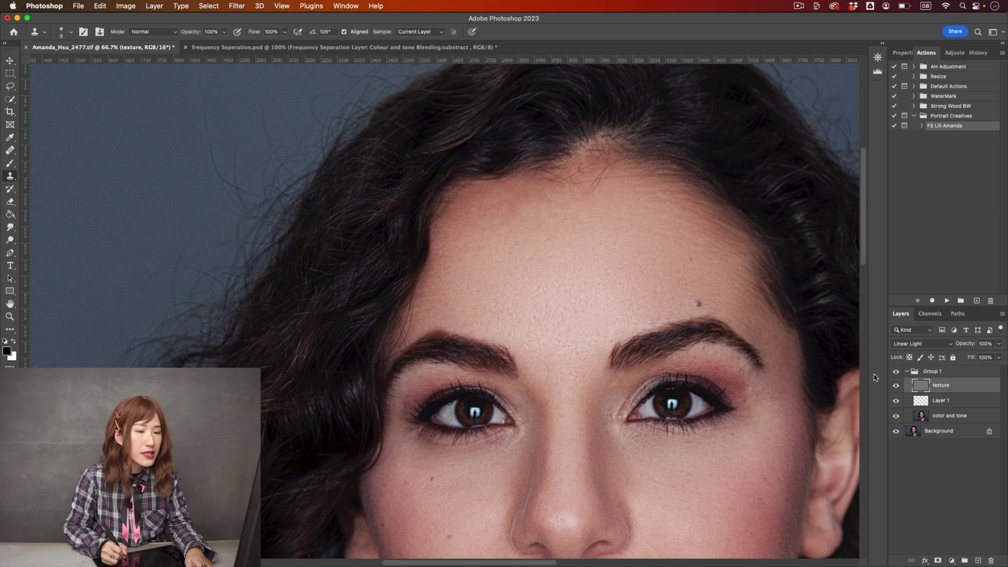
pyautogui.click(976, 401)
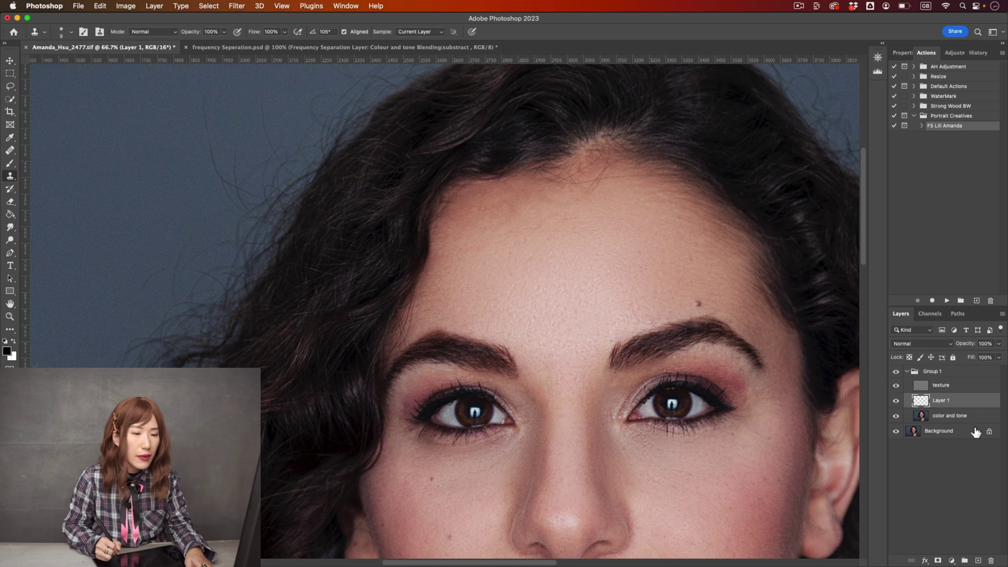
pyautogui.click(979, 561)
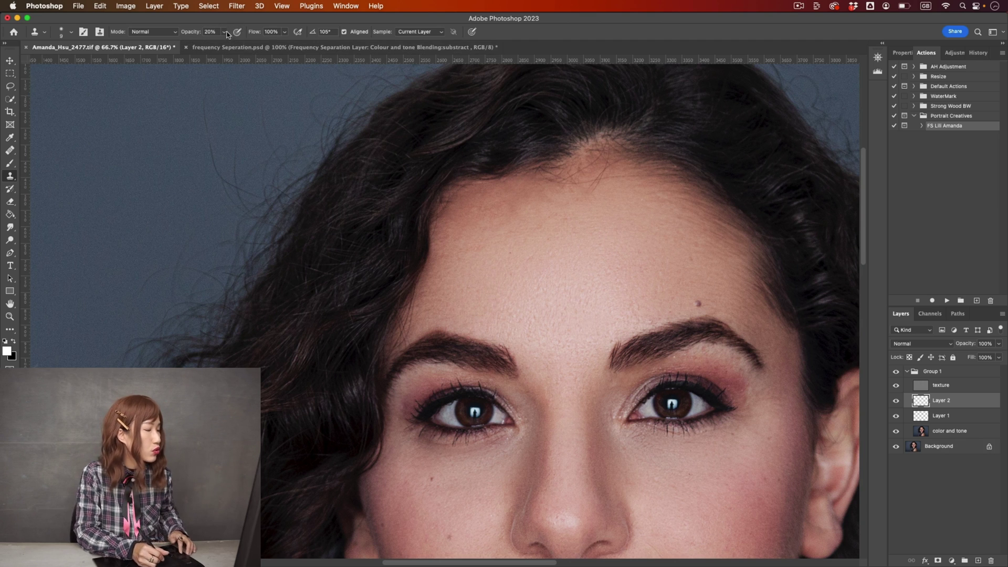
pyautogui.press(']')
pyautogui.press(']')
pyautogui.press(']')
pyautogui.press(']')
pyautogui.press(']')
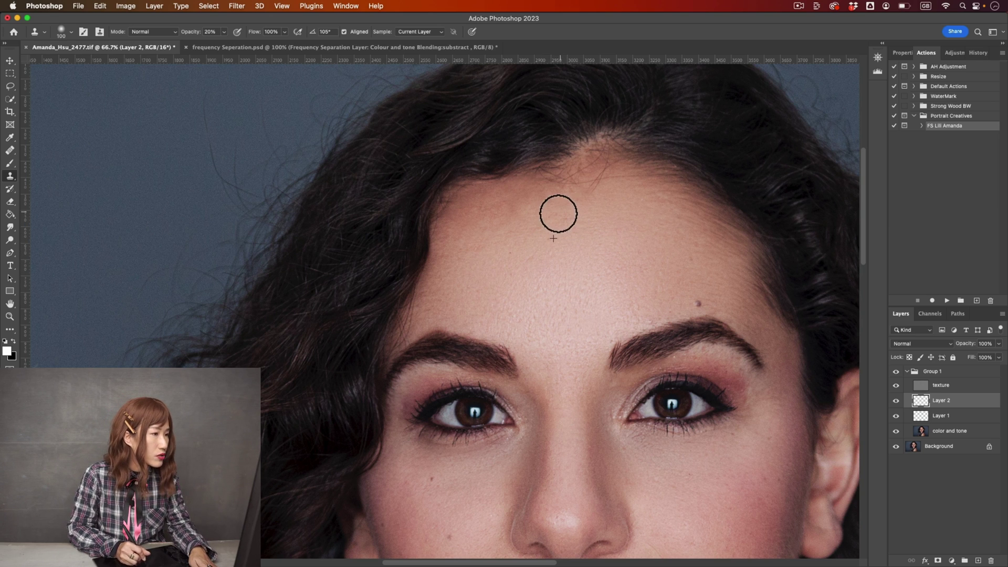
# - Try to clone even skin tone over the upper forehead on Layer 2 while sampling only the current layer
pyautogui.moveTo(511, 211)
pyautogui.mouseDown()
pyautogui.moveTo(510, 235)
pyautogui.moveTo(494, 219)
pyautogui.moveTo(551, 208)
pyautogui.moveTo(525, 200)
pyautogui.moveTo(518, 216)
pyautogui.moveTo(499, 217)
pyautogui.moveTo(559, 206)
pyautogui.moveTo(556, 216)
pyautogui.moveTo(492, 211)
pyautogui.mouseUp()
pyautogui.keyDown('alt'); pyautogui.click(545, 254); pyautogui.keyUp('alt')
pyautogui.keyDown('alt'); pyautogui.click(547, 254); pyautogui.keyUp('alt')
pyautogui.keyDown('alt'); pyautogui.click(567, 251); pyautogui.keyUp('alt')
pyautogui.keyDown('alt'); pyautogui.click(542, 262); pyautogui.keyUp('alt')
pyautogui.keyDown('alt'); pyautogui.click(542, 272); pyautogui.keyUp('alt')
pyautogui.keyDown('alt'); pyautogui.click(528, 263); pyautogui.keyUp('alt')
pyautogui.keyDown('alt'); pyautogui.click(545, 241); pyautogui.keyUp('alt')
pyautogui.moveTo(553, 217)
pyautogui.mouseDown()
pyautogui.moveTo(495, 203)
pyautogui.moveTo(469, 216)
pyautogui.mouseUp()
pyautogui.keyDown('alt'); pyautogui.click(545, 271); pyautogui.keyUp('alt')
pyautogui.keyDown('alt'); pyautogui.click(516, 268); pyautogui.keyUp('alt')
pyautogui.click(896, 401)
pyautogui.click(896, 401)
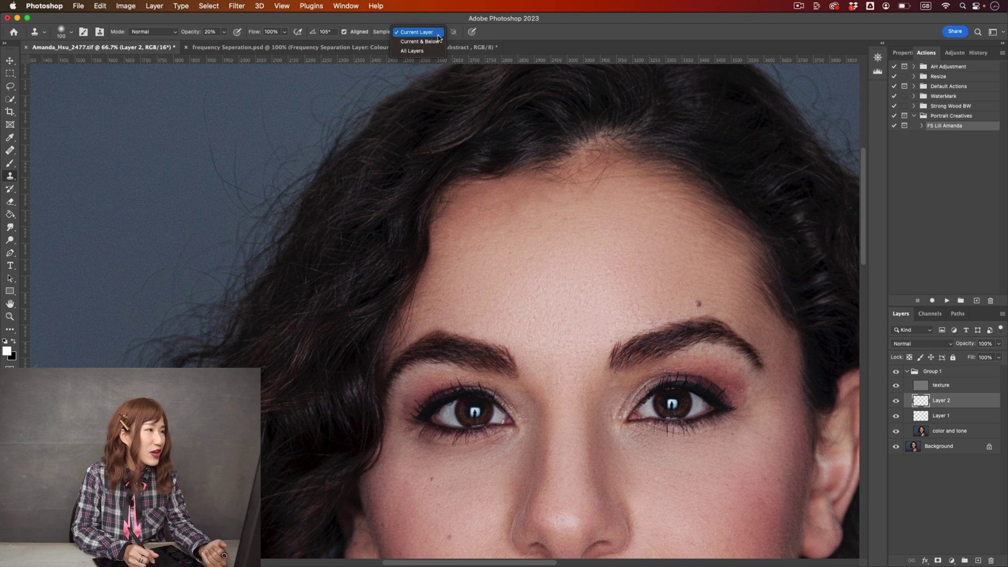
# - Set the Clone Stamp to sample Current & Below and clone even skin tone over the darker forehead area below the hairline on Layer 2
pyautogui.click(436, 43)
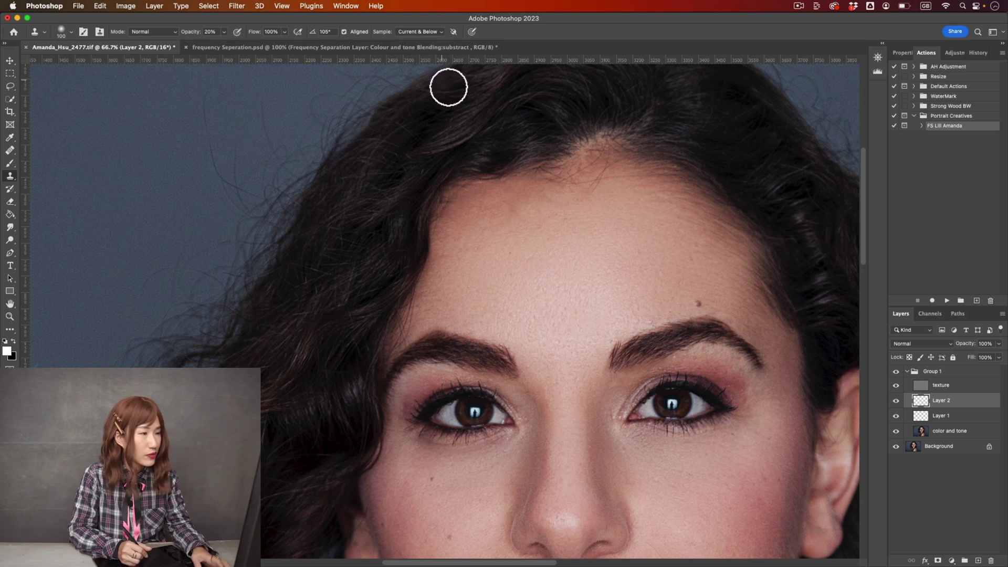
pyautogui.keyDown('alt'); pyautogui.click(541, 261); pyautogui.keyUp('alt')
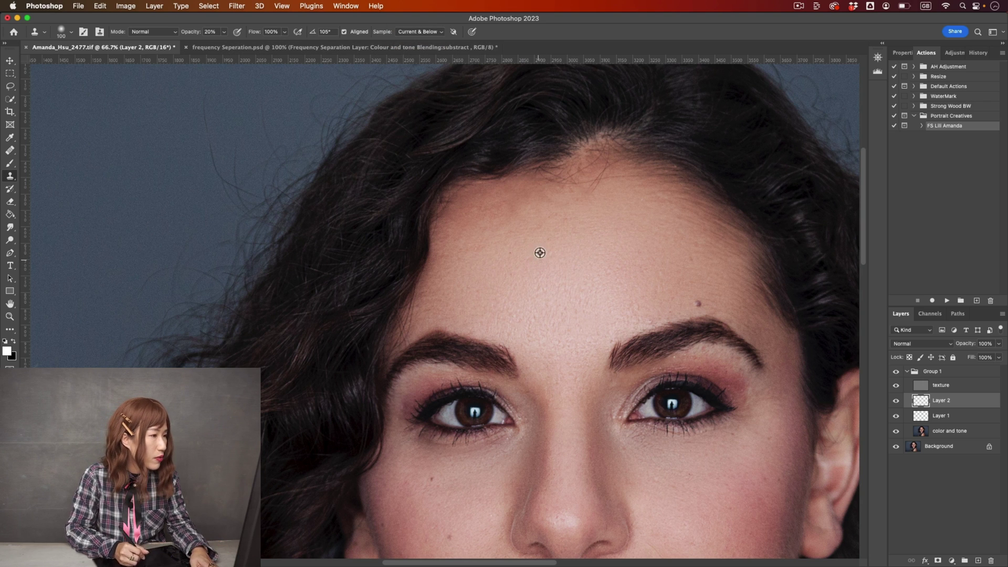
pyautogui.moveTo(549, 228)
pyautogui.mouseDown()
pyautogui.moveTo(542, 196)
pyautogui.moveTo(525, 216)
pyautogui.moveTo(524, 197)
pyautogui.moveTo(519, 233)
pyautogui.moveTo(508, 206)
pyautogui.moveTo(498, 233)
pyautogui.moveTo(489, 208)
pyautogui.mouseUp()
pyautogui.keyDown('alt'); pyautogui.click(533, 258); pyautogui.keyUp('alt')
pyautogui.keyDown('alt'); pyautogui.click(512, 283); pyautogui.keyUp('alt')
pyautogui.keyDown('alt'); pyautogui.click(497, 265); pyautogui.keyUp('alt')
pyautogui.moveTo(479, 241)
pyautogui.mouseDown()
pyautogui.moveTo(475, 209)
pyautogui.moveTo(567, 239)
pyautogui.moveTo(538, 189)
pyautogui.moveTo(505, 199)
pyautogui.mouseUp()
pyautogui.keyDown('alt'); pyautogui.click(540, 249); pyautogui.keyUp('alt')
pyautogui.keyDown('alt'); pyautogui.click(537, 259); pyautogui.keyUp('alt')
pyautogui.keyDown('alt'); pyautogui.click(512, 266); pyautogui.keyUp('alt')
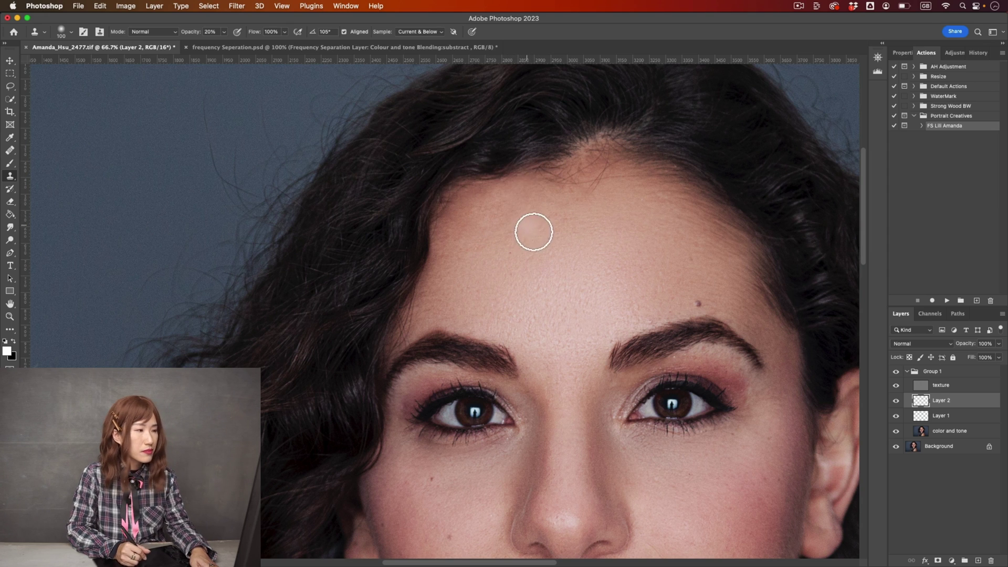
pyautogui.keyDown('alt'); pyautogui.click(491, 254); pyautogui.keyUp('alt')
pyautogui.moveTo(467, 226); pyautogui.dragTo(476, 225)
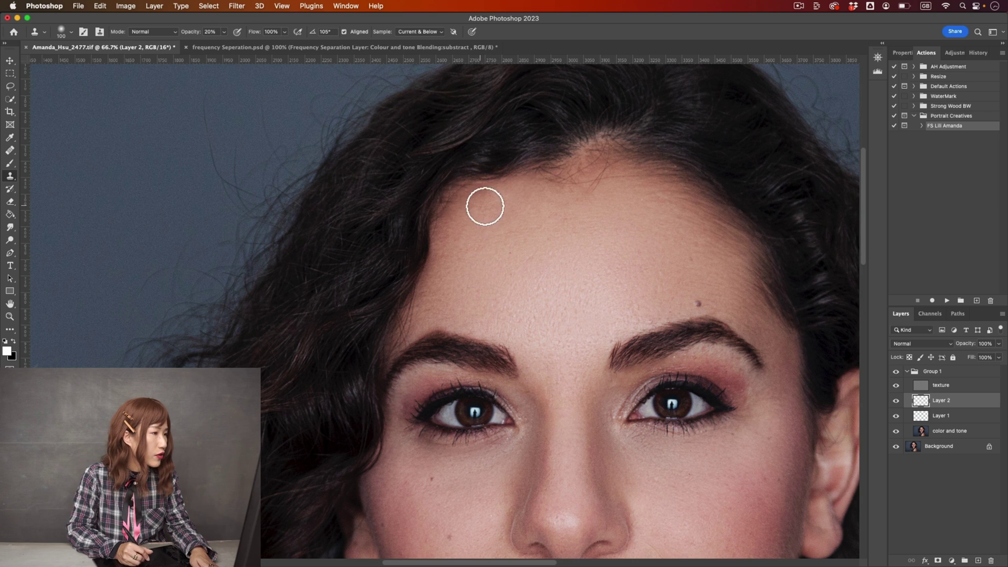
pyautogui.click(897, 401)
pyautogui.click(897, 400)
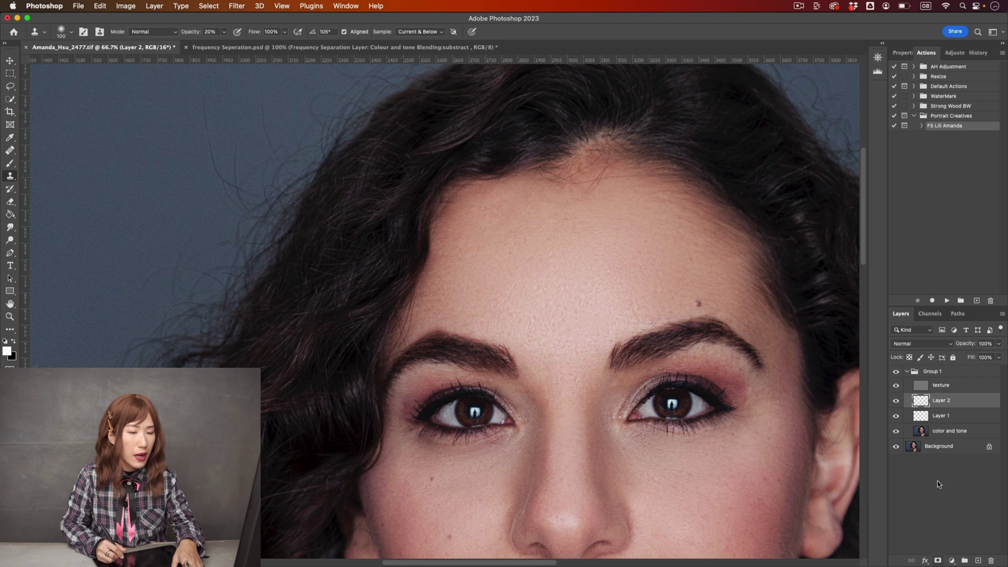
# - Add a layer mask to Layer 2 and set up a black Brush with 100% opacity and size 60
pyautogui.click(939, 561)
pyautogui.press('x')
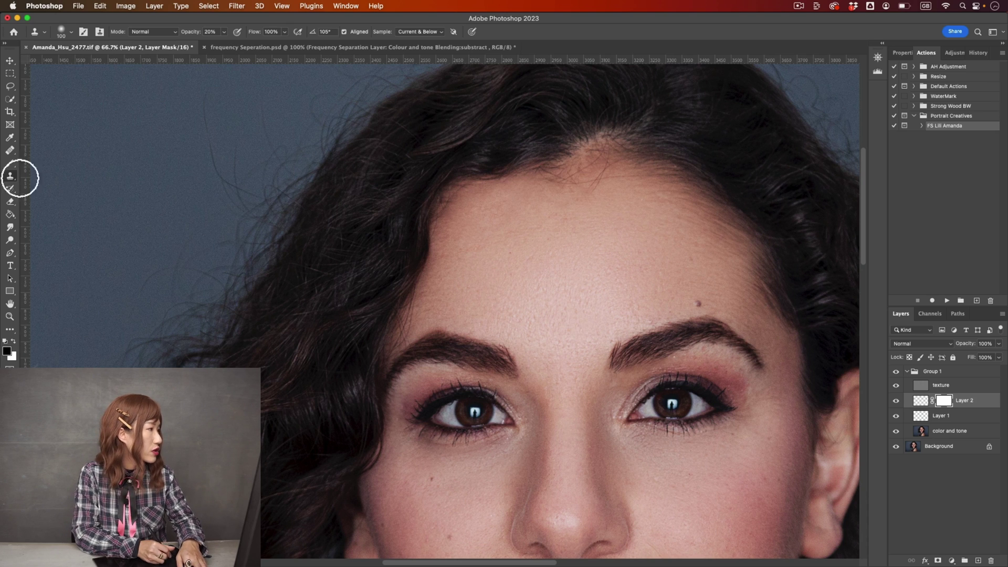
pyautogui.click(14, 165)
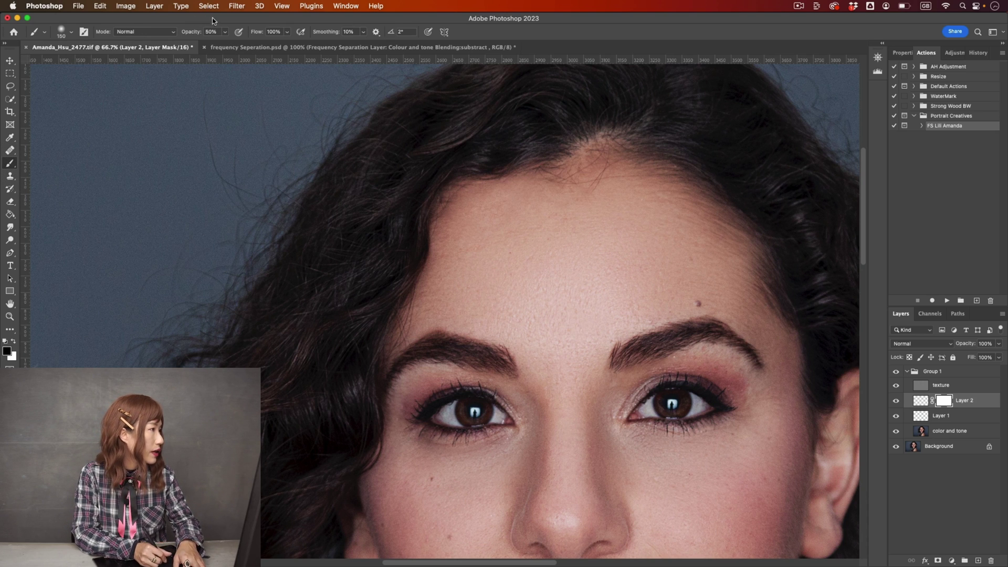
pyautogui.click(227, 32)
pyautogui.moveTo(241, 47); pyautogui.dragTo(250, 46)
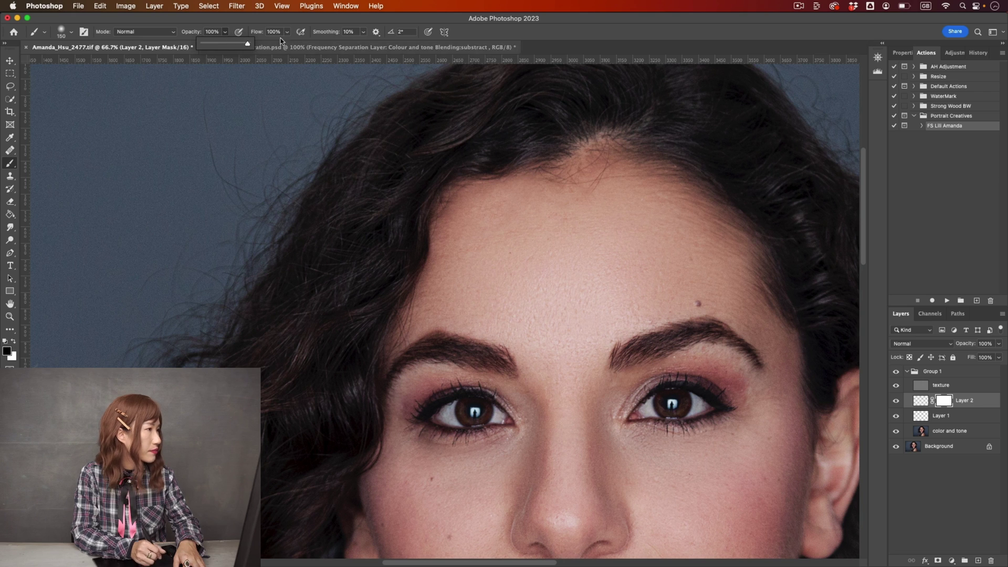
pyautogui.press('[')
pyautogui.press('[')
pyautogui.press('[')
pyautogui.press('[')
pyautogui.press('[')
pyautogui.press('[')
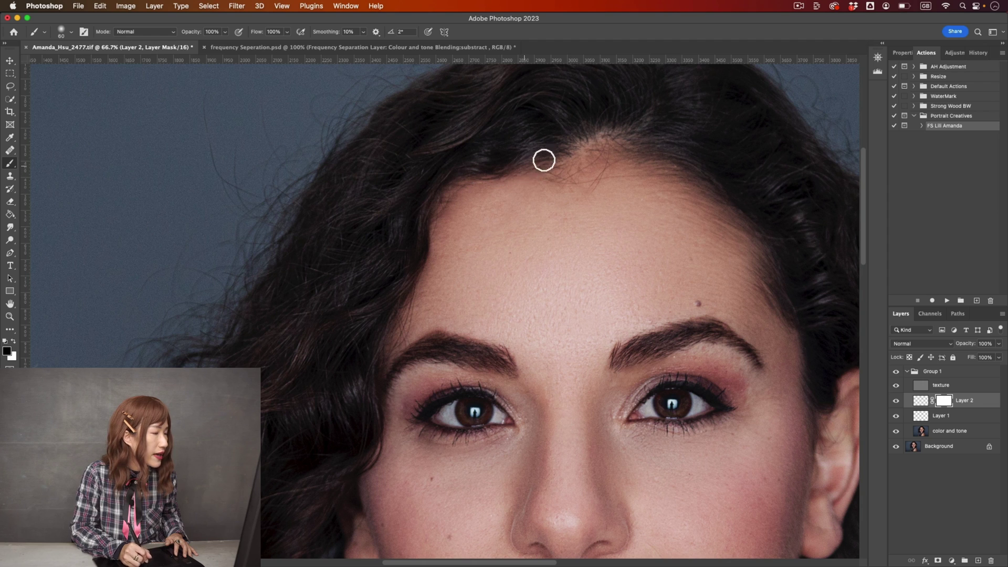
# - Toggle Layer 2's visibility to compare the forehead with and without the cloned tone
pyautogui.click(897, 401)
pyautogui.click(896, 401)
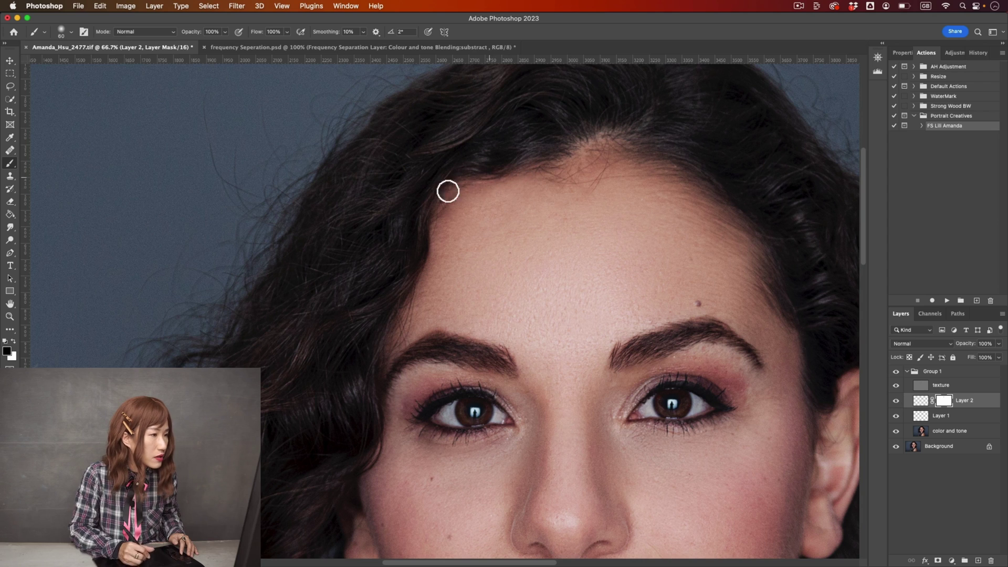
pyautogui.click(897, 403)
pyautogui.click(897, 402)
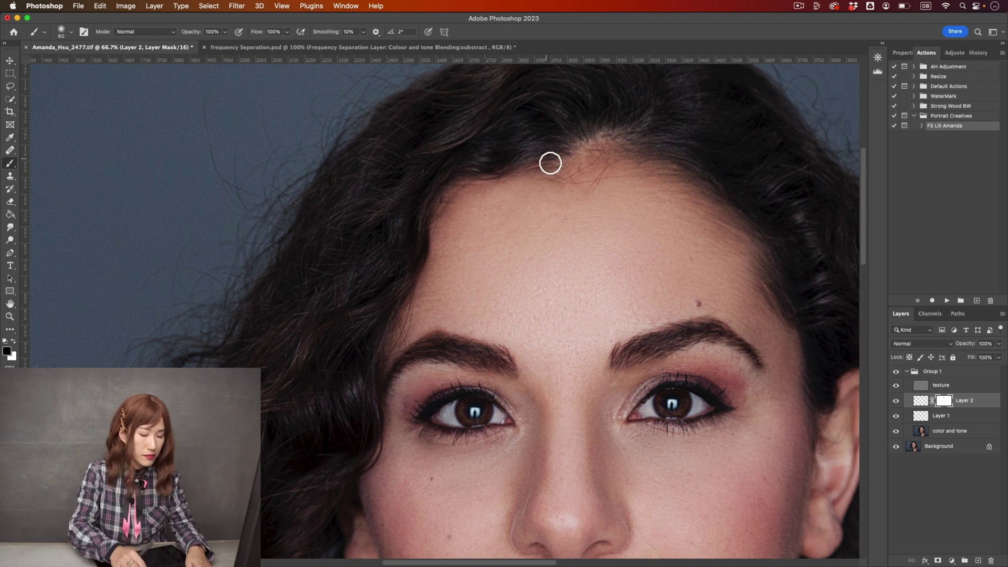
# - Select the texture layer and set the Clone Stamp to 100% opacity, Current Layer sampling and a brush size of 15
pyautogui.press('super+plus')
pyautogui.moveTo(599, 216); pyautogui.dragTo(589, 291)
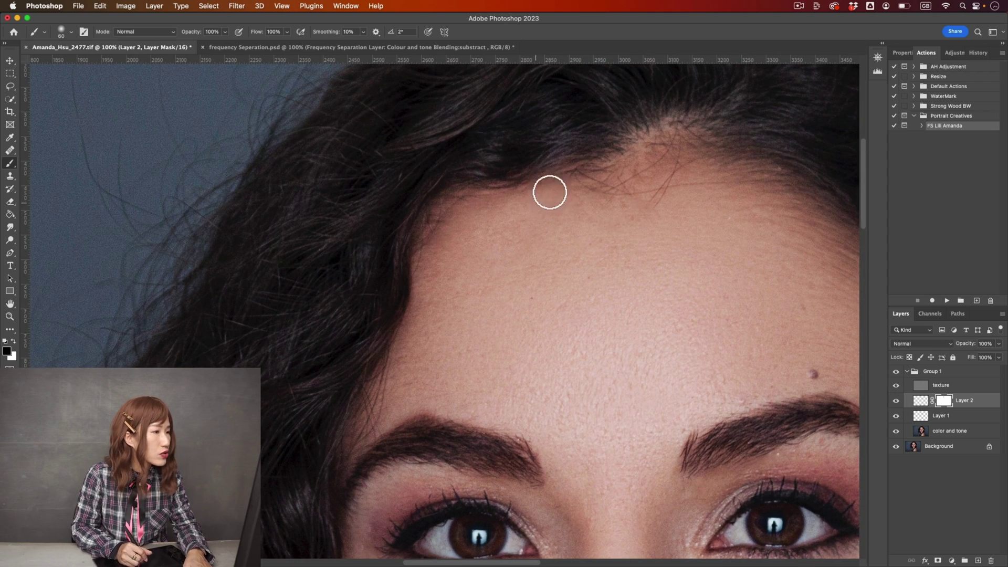
pyautogui.click(924, 386)
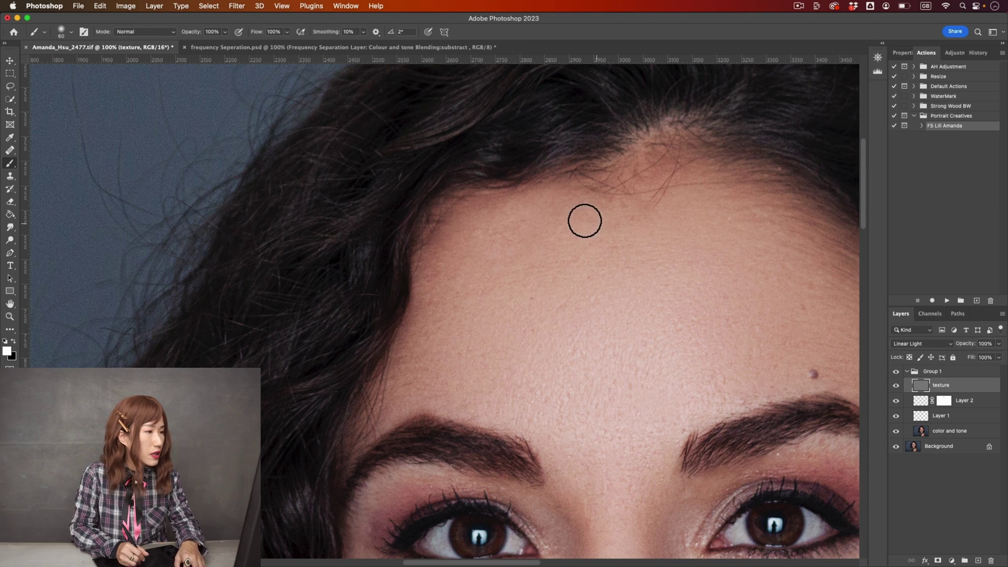
pyautogui.press('s')
pyautogui.press('x')
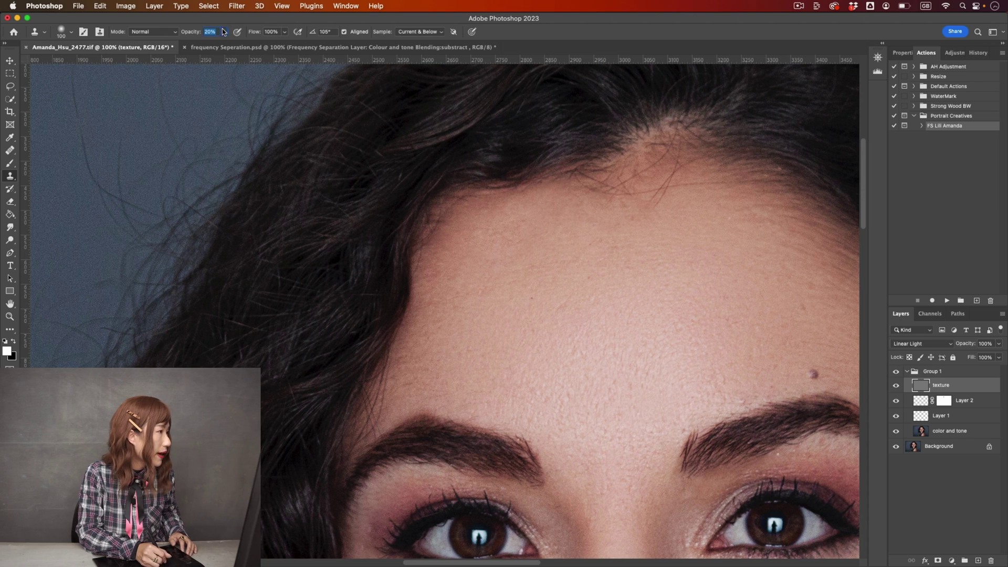
pyautogui.click(500, 37)
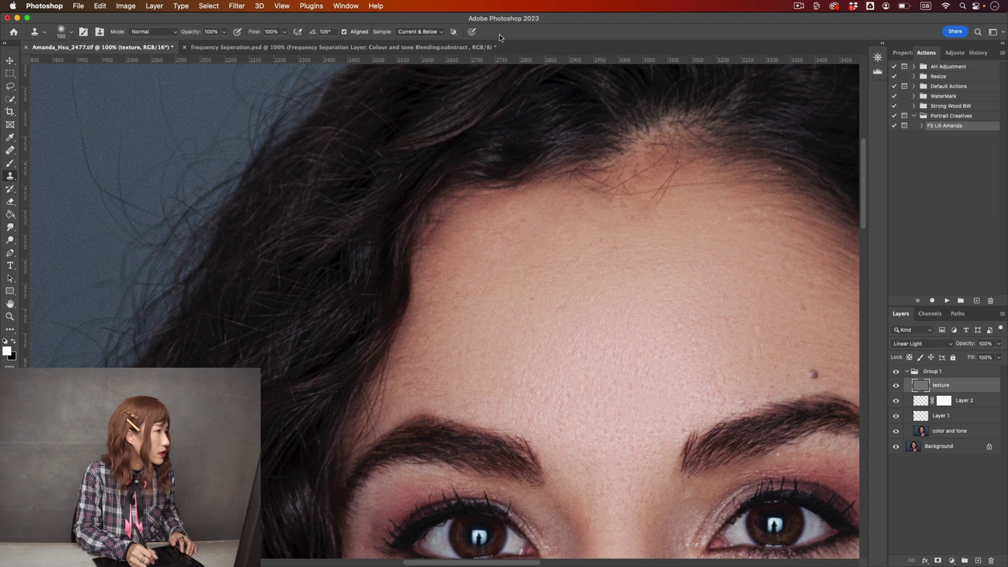
pyautogui.click(426, 33)
pyautogui.click(417, 21)
pyautogui.press('[')
pyautogui.press('[')
pyautogui.press('[')
pyautogui.press('[')
pyautogui.press('[')
pyautogui.press('[')
pyautogui.press('[')
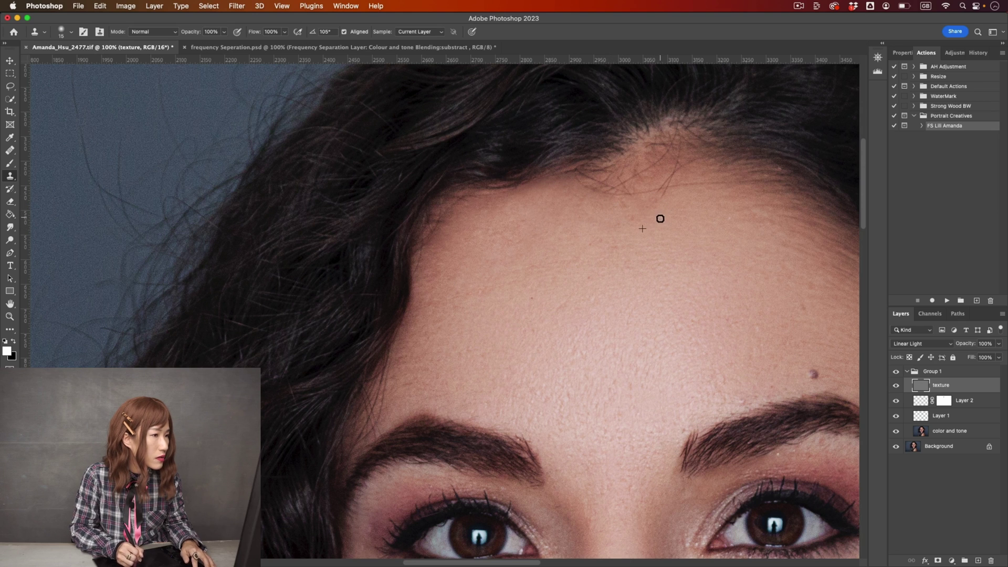
# - Add a blank layer above Layer 2 and set the Clone Stamp to 20% opacity, size 60 and Current & Below sampling
pyautogui.click(949, 405)
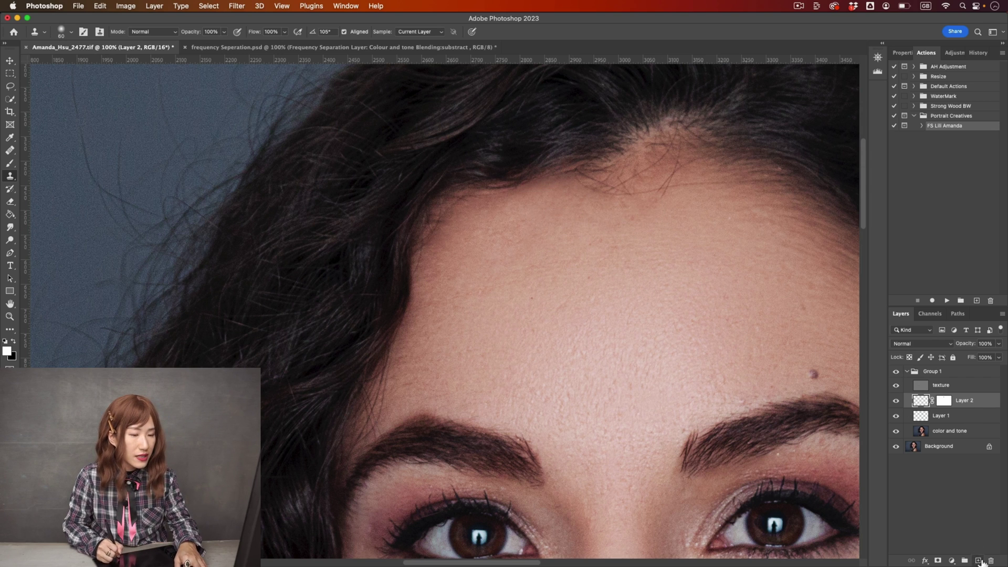
pyautogui.click(978, 561)
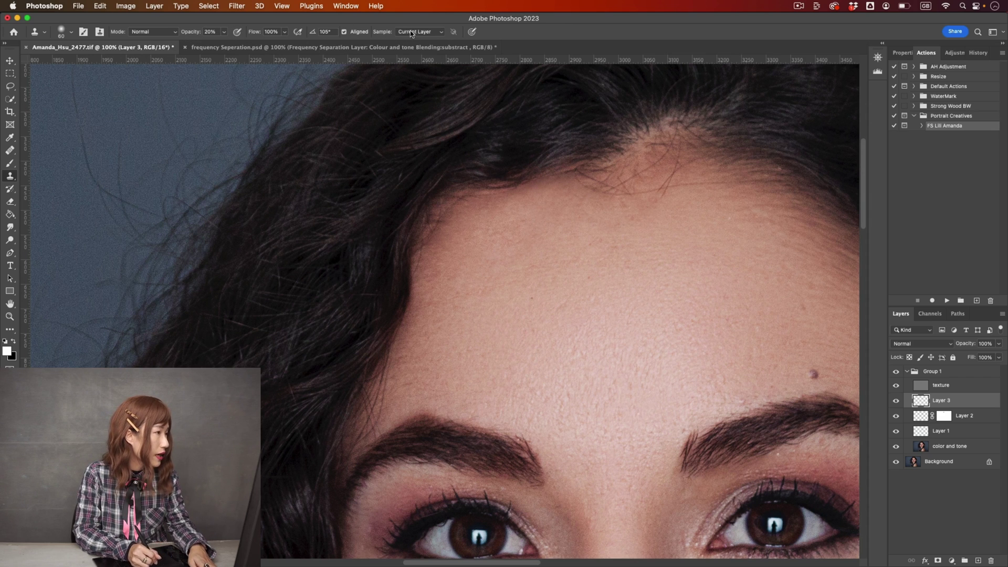
pyautogui.click(424, 42)
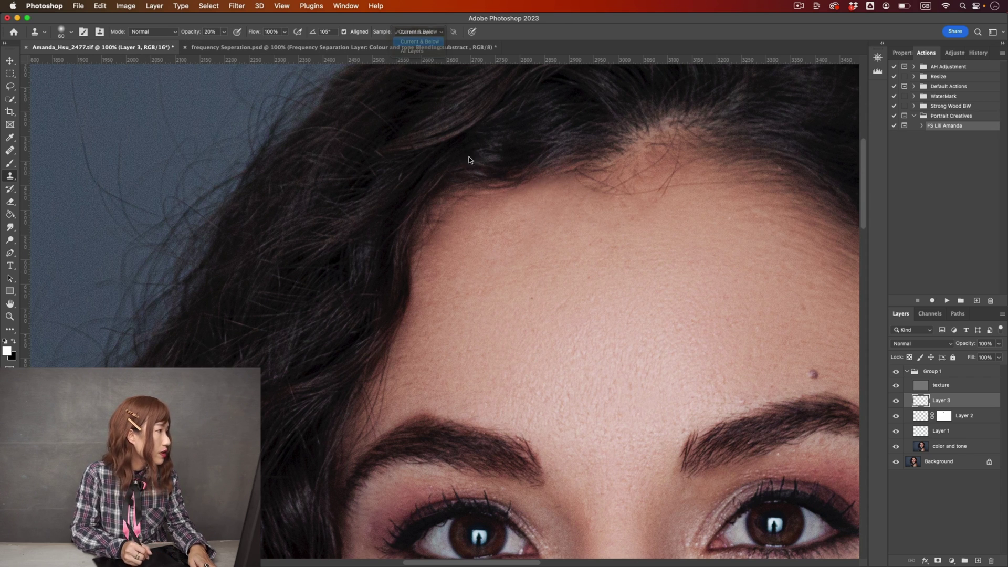
# - Clone even skin tone over the upper forehead beneath the hairline on Layer 3, undoing one unwanted stroke
pyautogui.moveTo(575, 192)
pyautogui.mouseDown()
pyautogui.moveTo(577, 178)
pyautogui.moveTo(551, 181)
pyautogui.moveTo(573, 183)
pyautogui.moveTo(528, 197)
pyautogui.moveTo(516, 212)
pyautogui.mouseUp()
pyautogui.keyDown('alt'); pyautogui.click(552, 236); pyautogui.keyUp('alt')
pyautogui.keyDown('alt'); pyautogui.click(531, 244); pyautogui.keyUp('alt')
pyautogui.press('super+z')
pyautogui.keyDown('alt'); pyautogui.click(557, 233); pyautogui.keyUp('alt')
pyautogui.keyDown('alt'); pyautogui.click(553, 230); pyautogui.keyUp('alt')
pyautogui.keyDown('alt'); pyautogui.click(534, 239); pyautogui.keyUp('alt')
pyautogui.keyDown('alt'); pyautogui.click(504, 237); pyautogui.keyUp('alt')
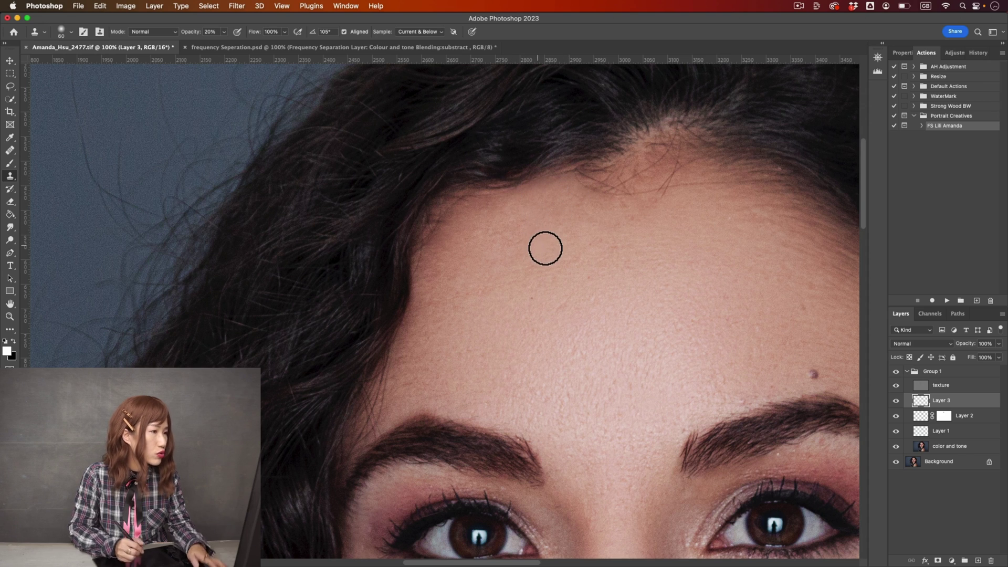
pyautogui.keyDown('alt'); pyautogui.click(575, 235); pyautogui.keyUp('alt')
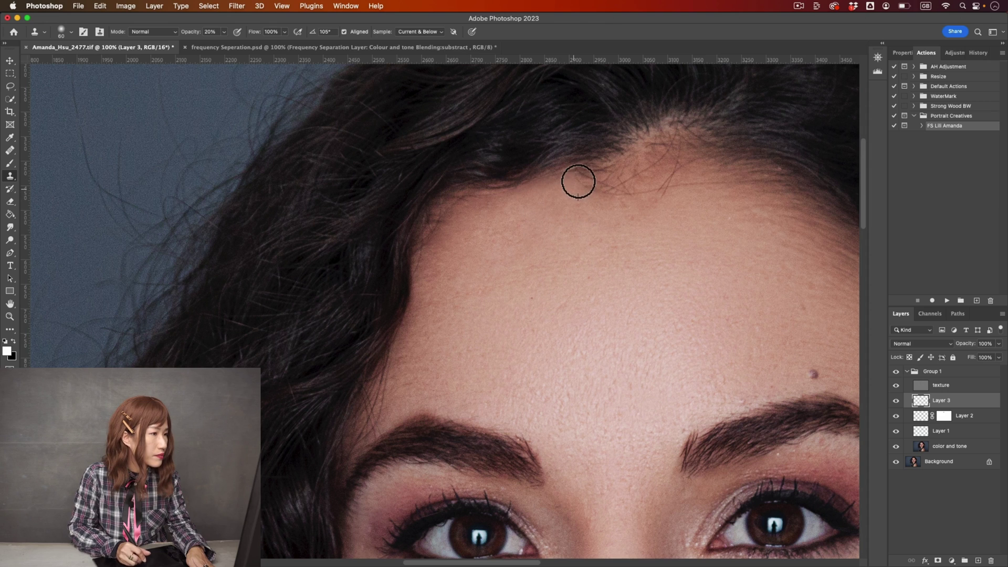
# - Add a layer mask to Layer 3 with a black Brush of size 30 ready, and compare the layer on and off
pyautogui.click(940, 562)
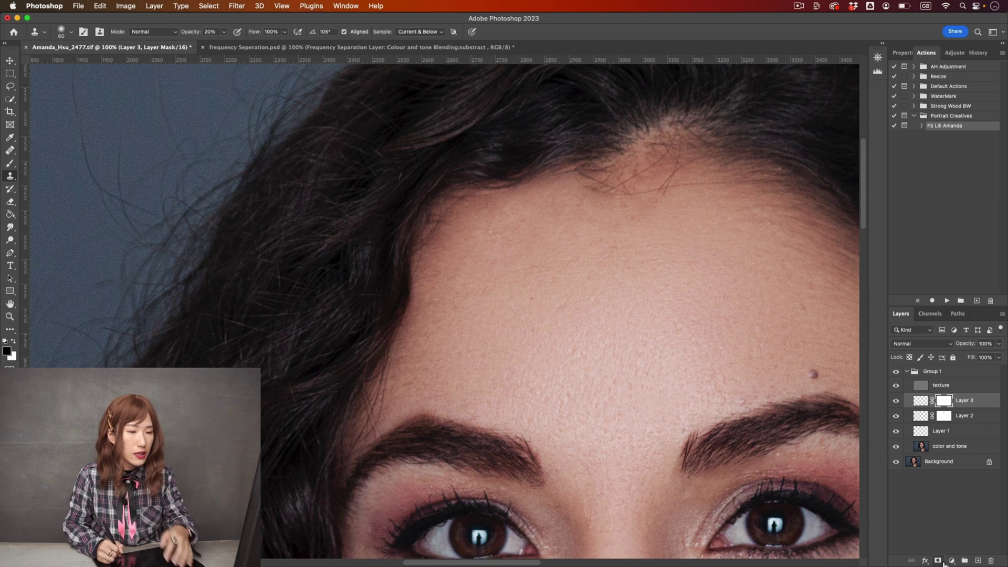
pyautogui.press('b')
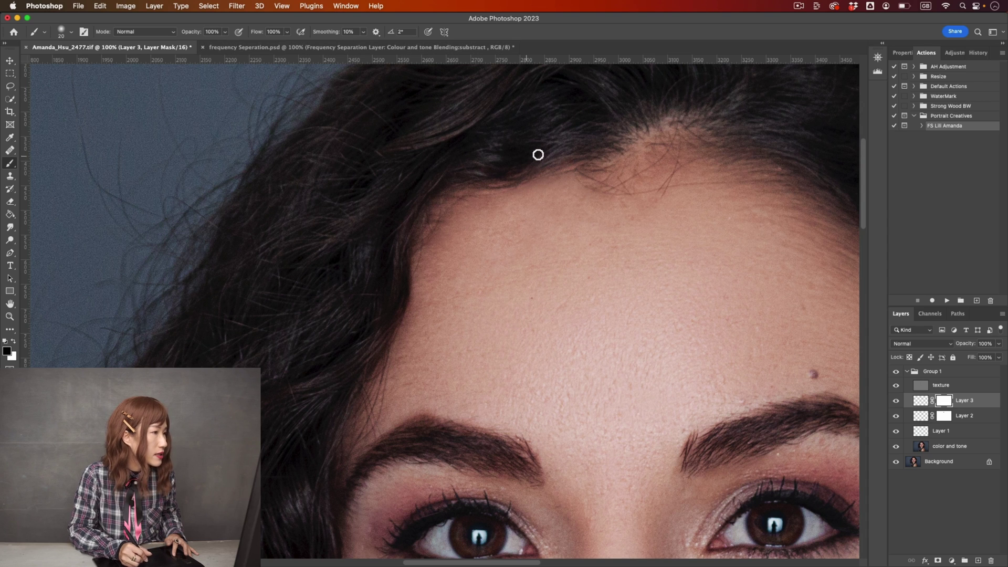
pyautogui.press(']')
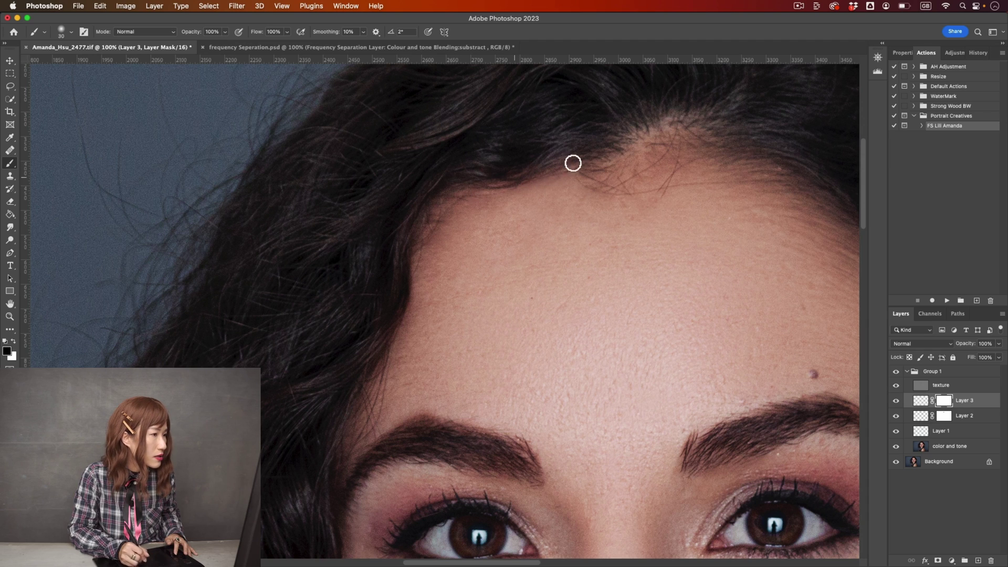
pyautogui.click(898, 401)
pyautogui.click(898, 401)
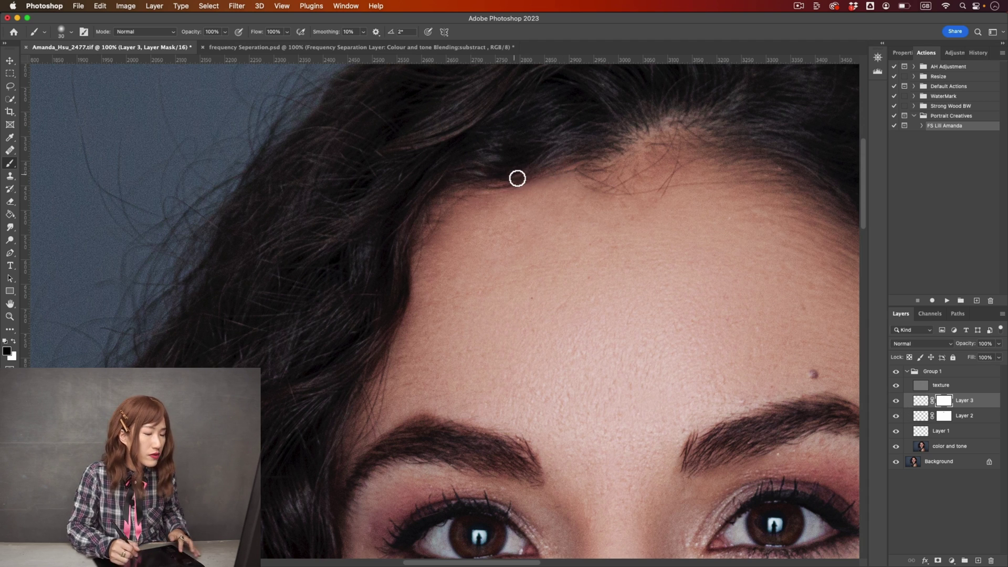
# - Compare the whole portrait before and after by toggling Group 1's visibility, and inspect the forehead up close
pyautogui.press('super+minus')
pyautogui.press('super+minus')
pyautogui.press('super+minus')
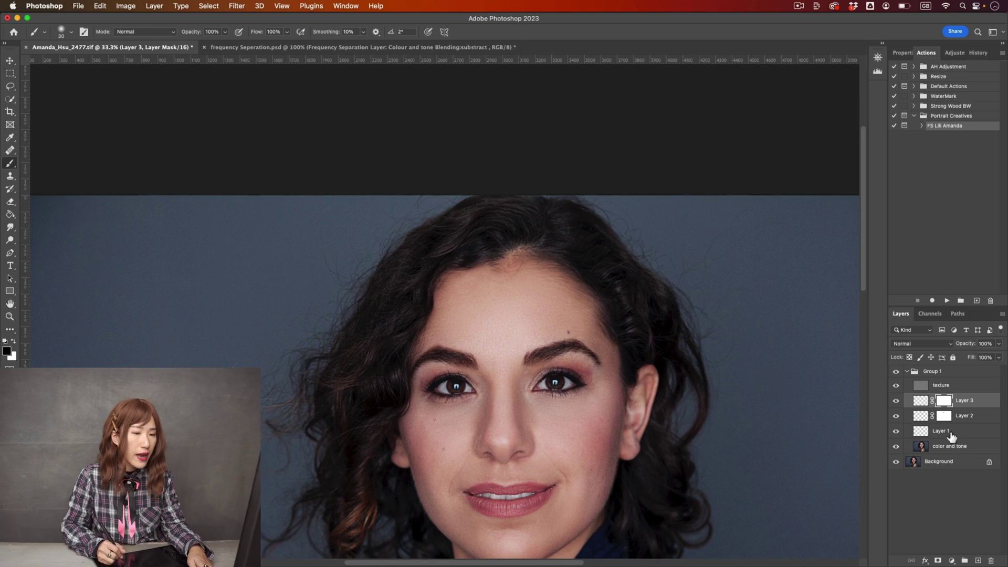
pyautogui.click(897, 373)
pyautogui.click(897, 373)
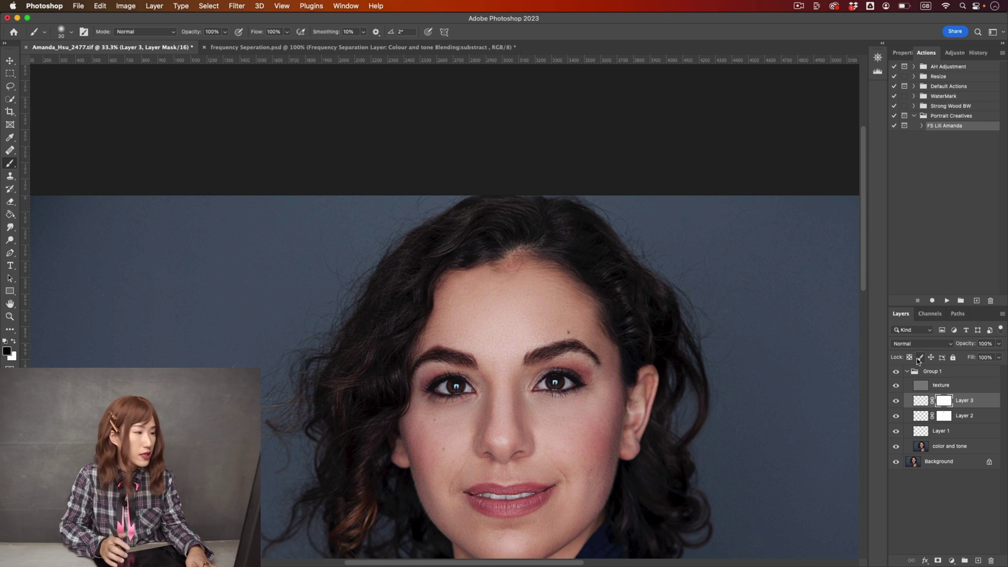
pyautogui.press('super+plus')
pyautogui.press('super+plus')
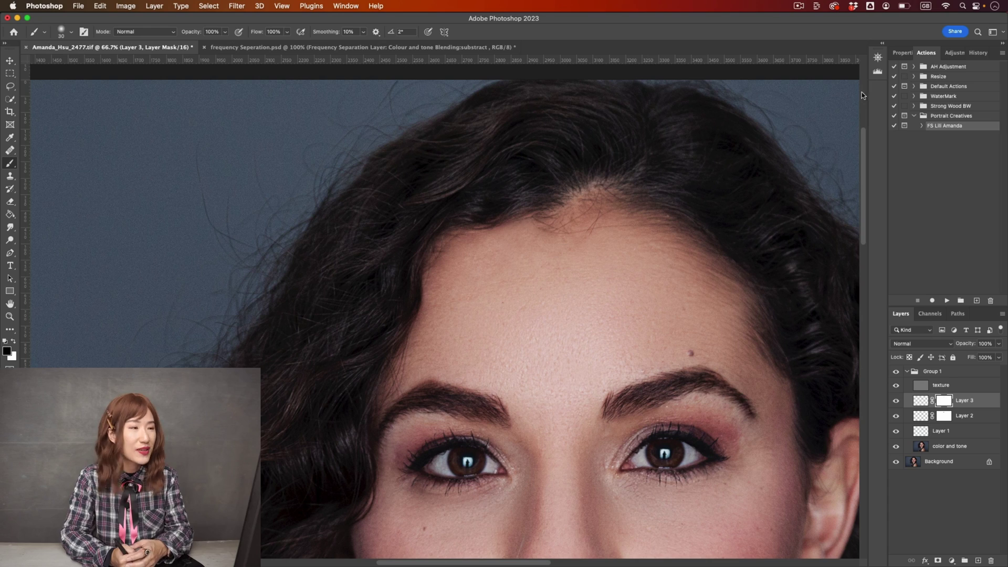
pyautogui.press('super+0')
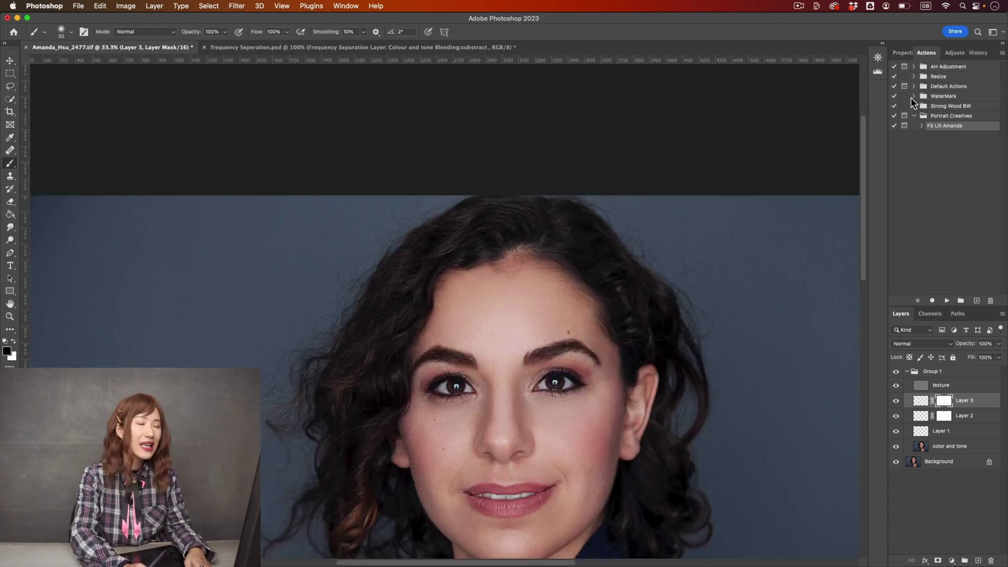